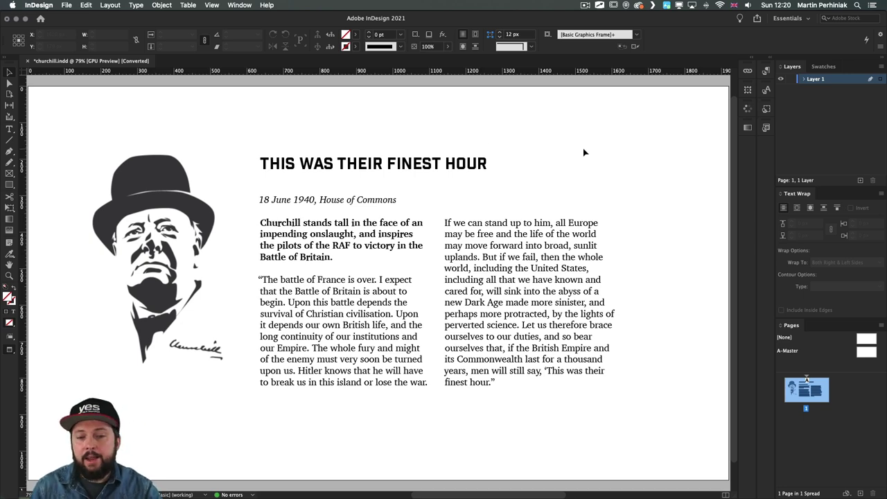
Step: Set the headline THIS WAS THEIR FINEST HOUR in Industry Inc Stencil
double_click(470, 166)
left_click_drag(490, 160, 254, 162)
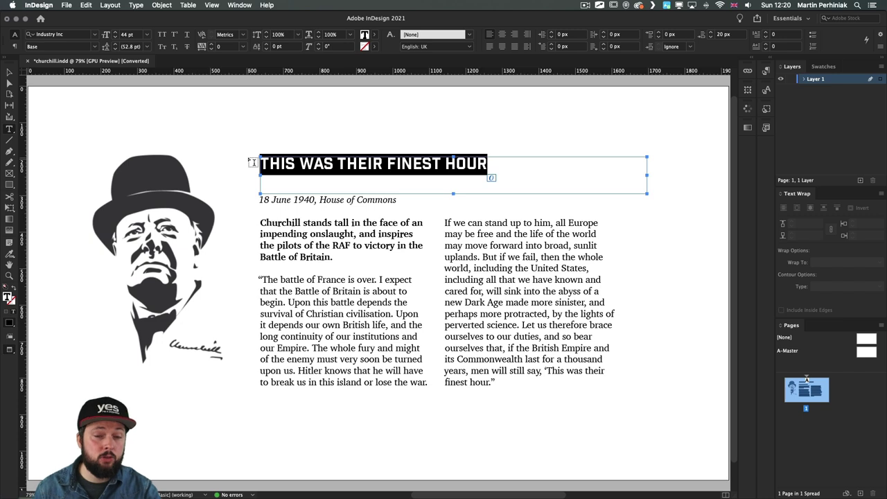
left_click(89, 34)
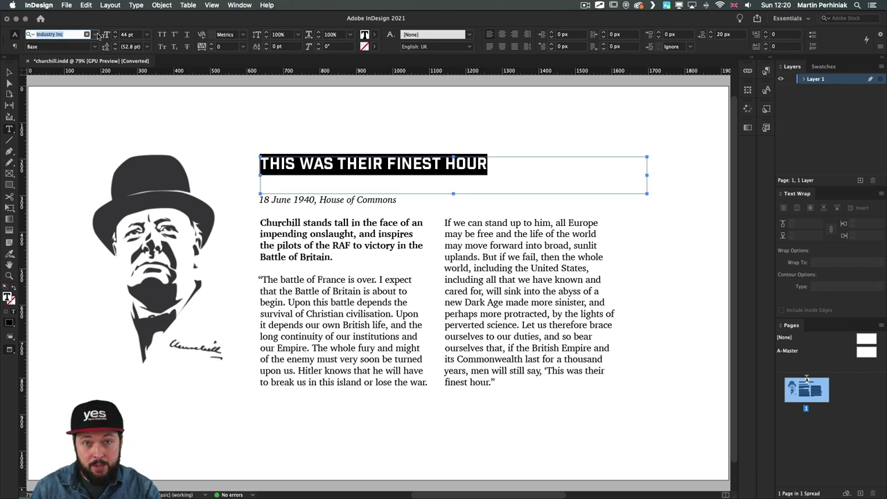
left_click(96, 35)
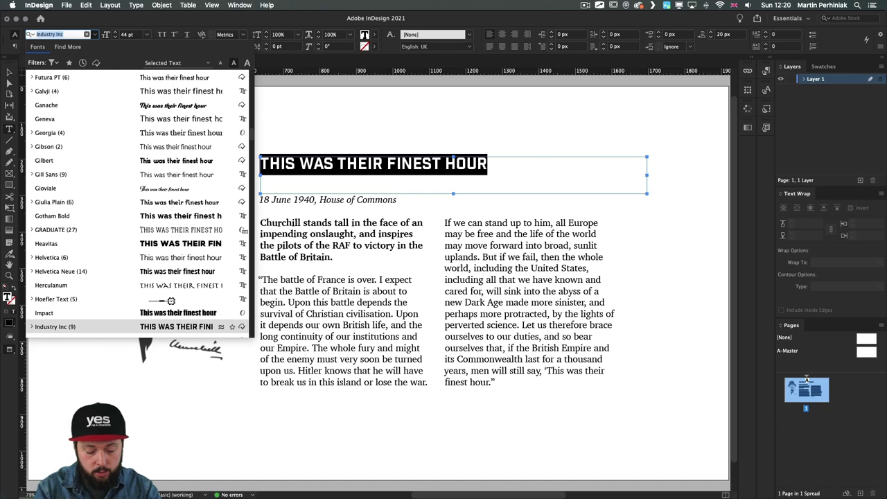
type("stenci")
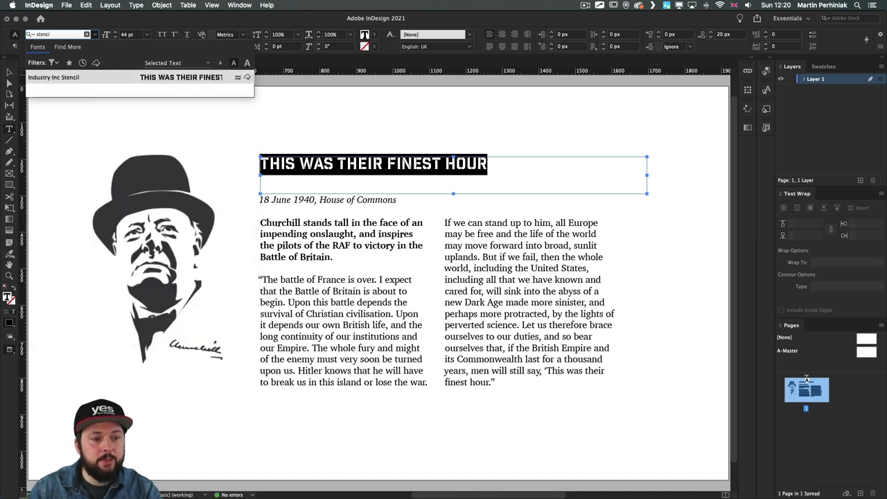
key("Return")
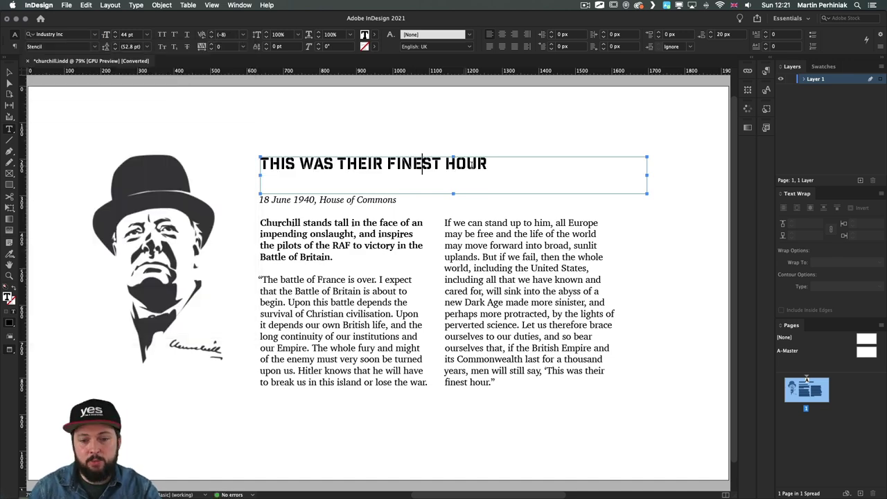
Step: Enlarge the headline from 44 pt to 62 pt and deselect it
triple_click(478, 164)
key("super+shift+period")
key("super+shift+period")
key("super+shift+period")
key("super+shift+period")
key("super+shift+period")
key("super+shift+period")
key("super+shift+period")
key("super+shift+period")
key("super+shift+period")
key("Escape")
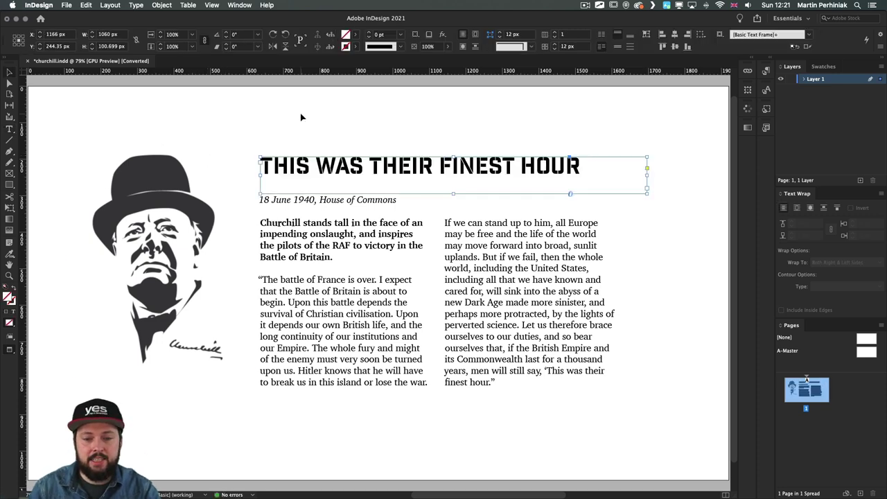
left_click(300, 117)
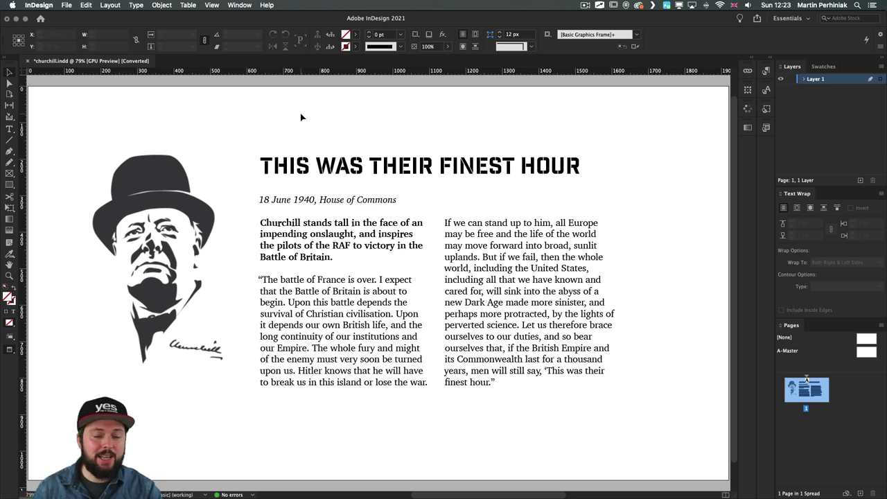
Step: Select the whole headline and preview it in Aller and nearby fonts from the font list
double_click(364, 167)
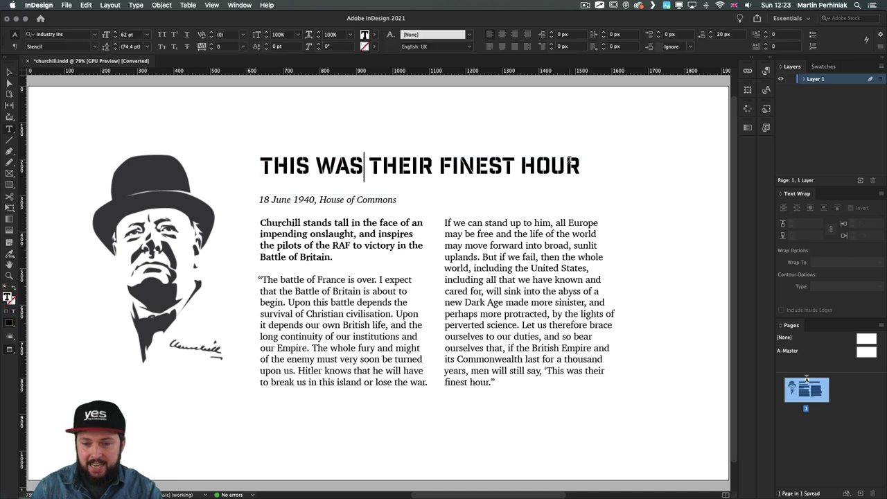
left_click_drag(586, 167, 284, 161)
triple_click(284, 162)
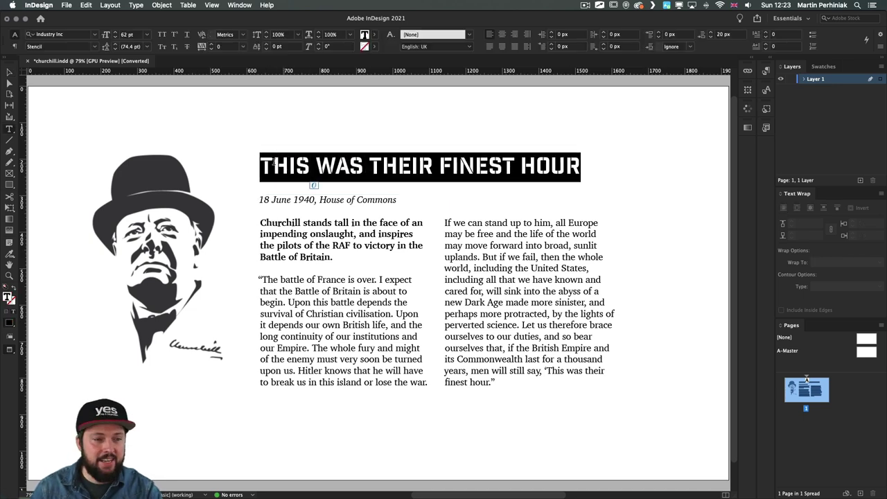
left_click(95, 35)
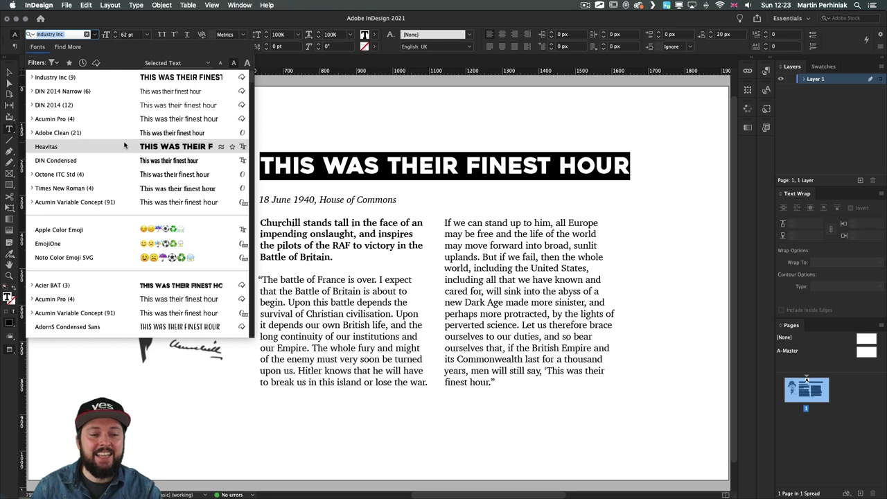
scroll(124, 145, "down", 6)
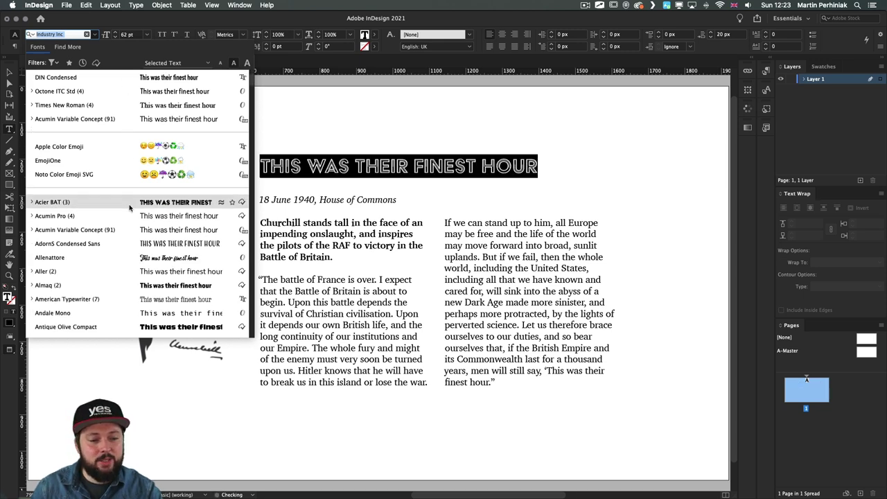
scroll(129, 222, "down", 3)
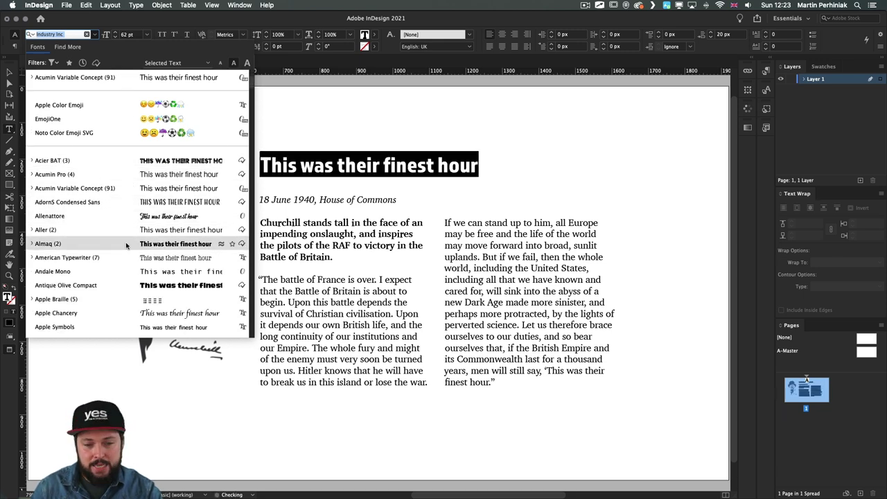
key("Down")
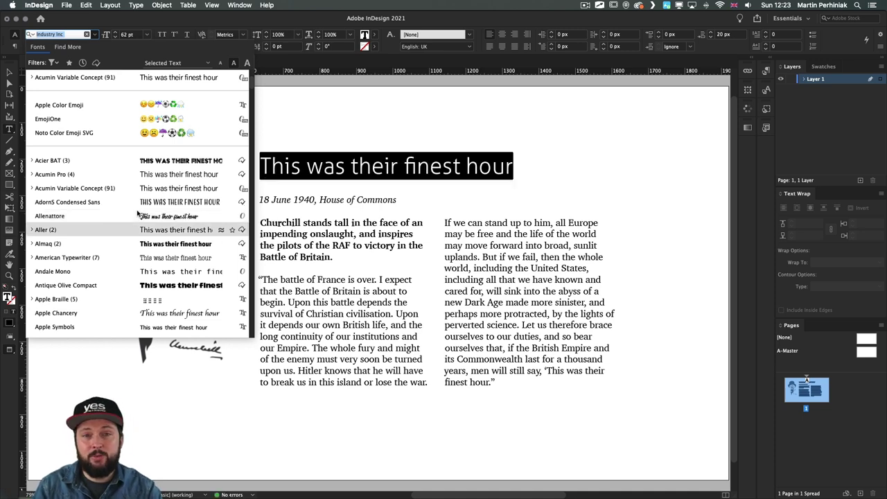
key("Down")
key("Down")
key("Down")
key("Down")
key("Down")
key("Down")
key("Down")
key("Down")
key("Down")
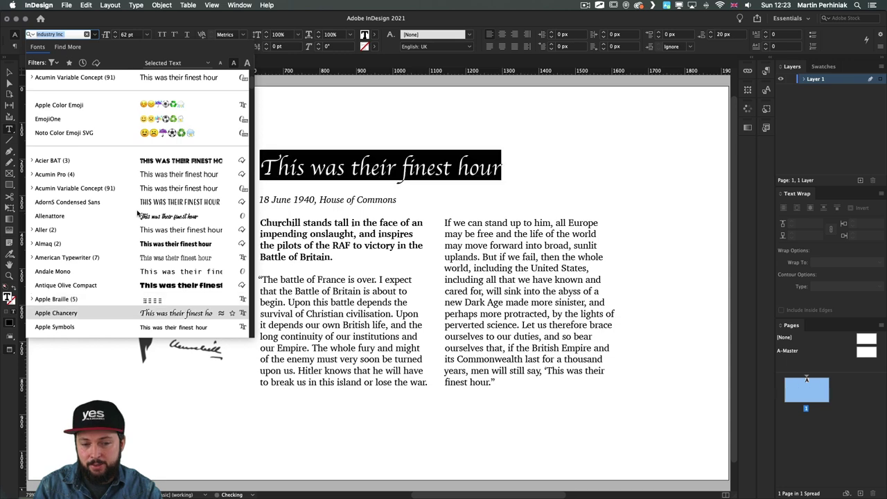
Step: Compare fonts around Azo Sans Uber and apply Azo Sans Uber to the headline
key("Down")
key("Down")
key("Down")
key("Down")
key("Down")
key("Down")
key("Down")
key("Down")
key("Down")
key("Down")
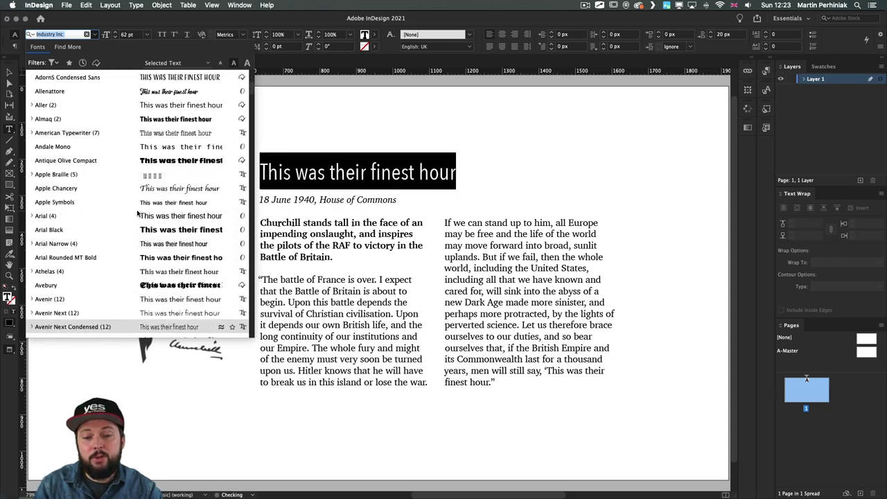
key("Down")
key("Down")
key("Up")
key("Up")
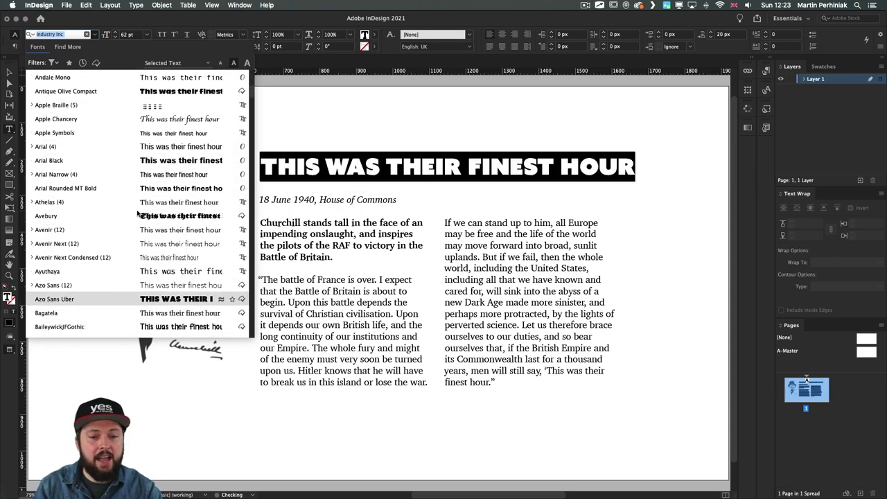
key("Down")
key("Down")
key("Down")
key("Down")
key("Down")
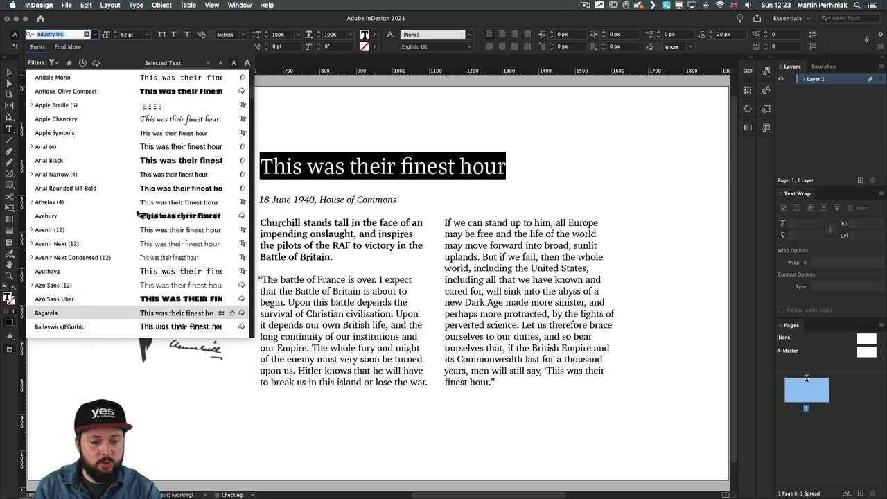
key("Up")
key("Up")
key("Up")
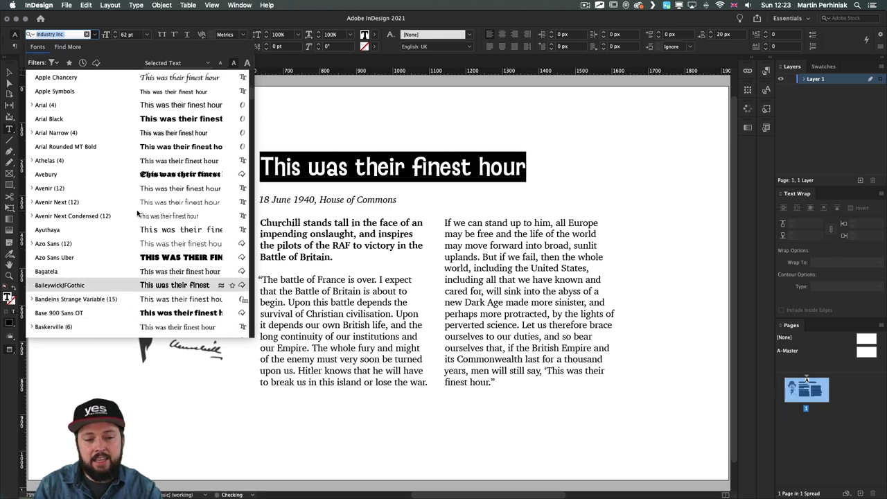
key("Up")
key("Up")
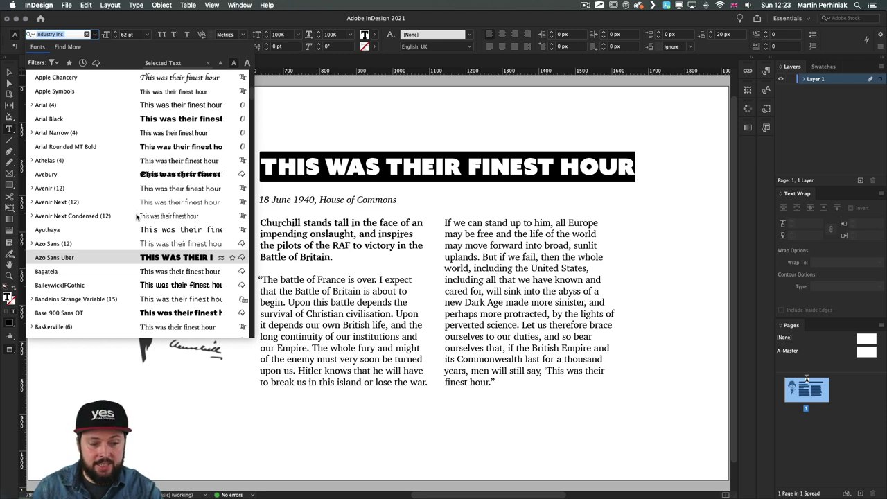
left_click(141, 258)
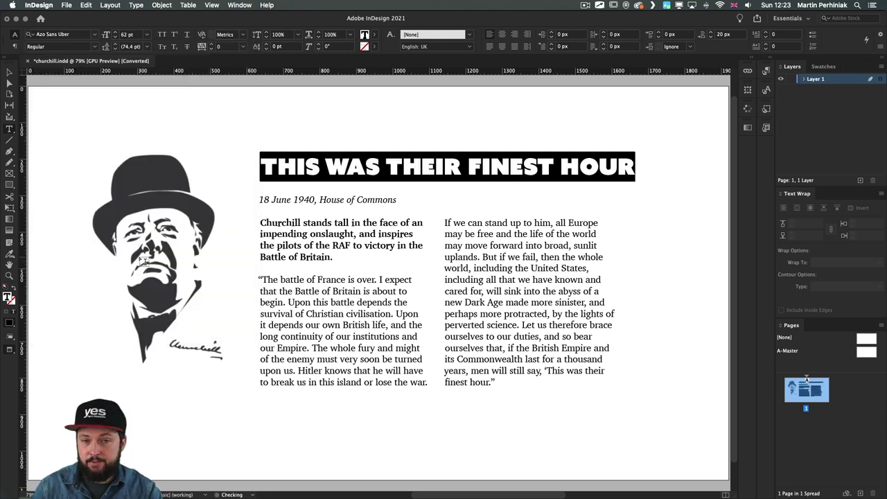
left_click(95, 34)
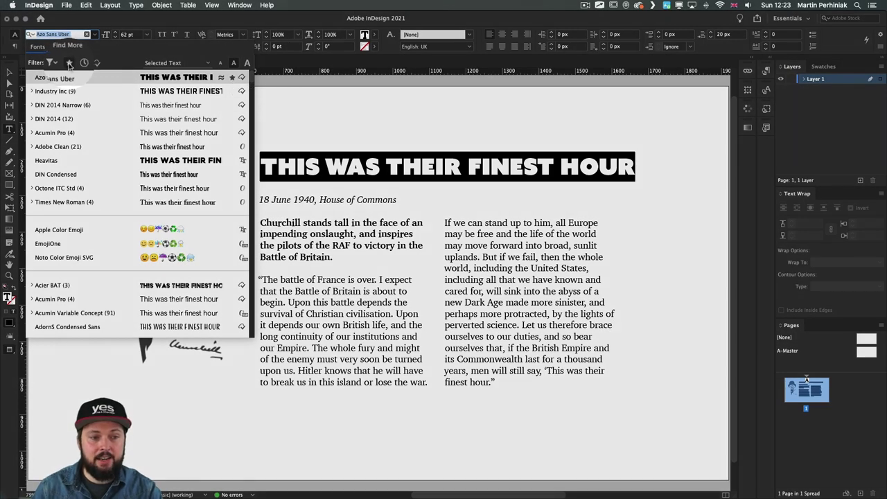
Step: List fonts similar to Azo Sans Uber and set the headline in Poleno Bold
left_click(70, 63)
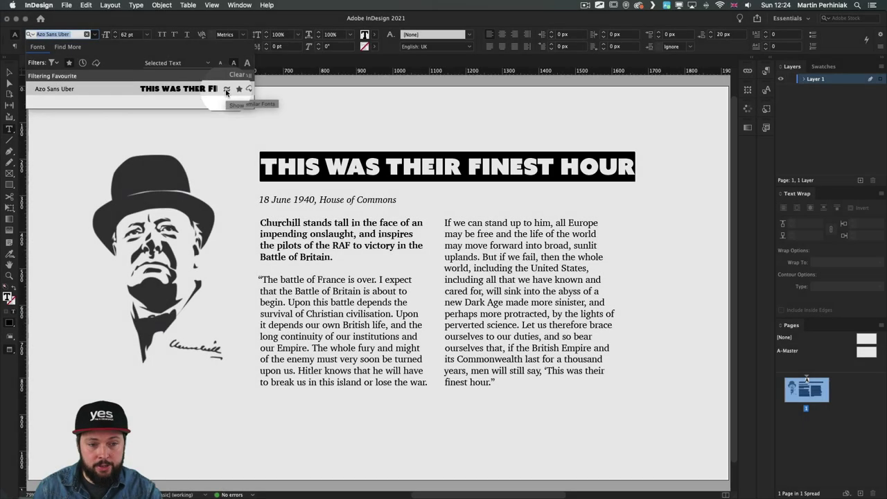
left_click(224, 90)
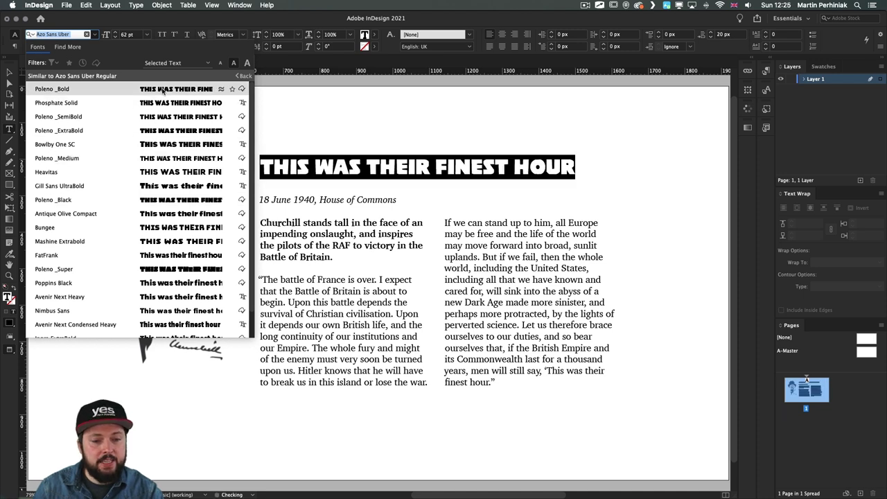
left_click(162, 90)
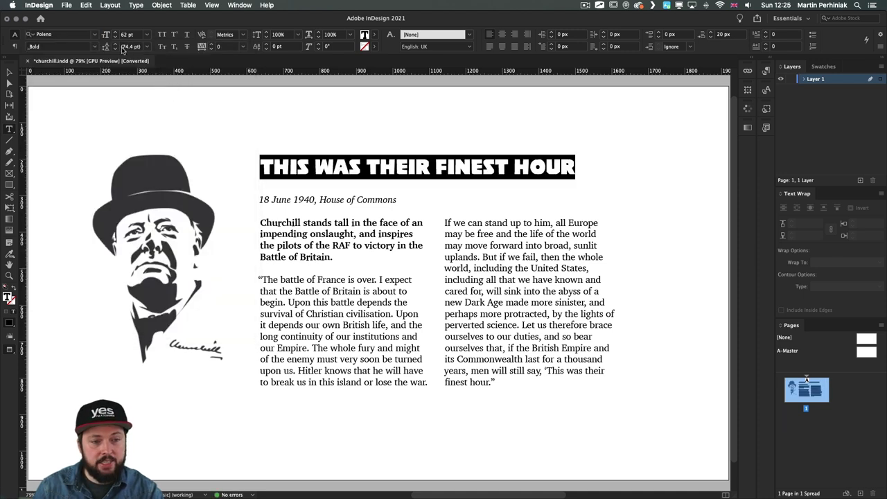
Step: Star Poleno as a favourite and filter the font list to favourites, keeping Poleno
left_click(93, 34)
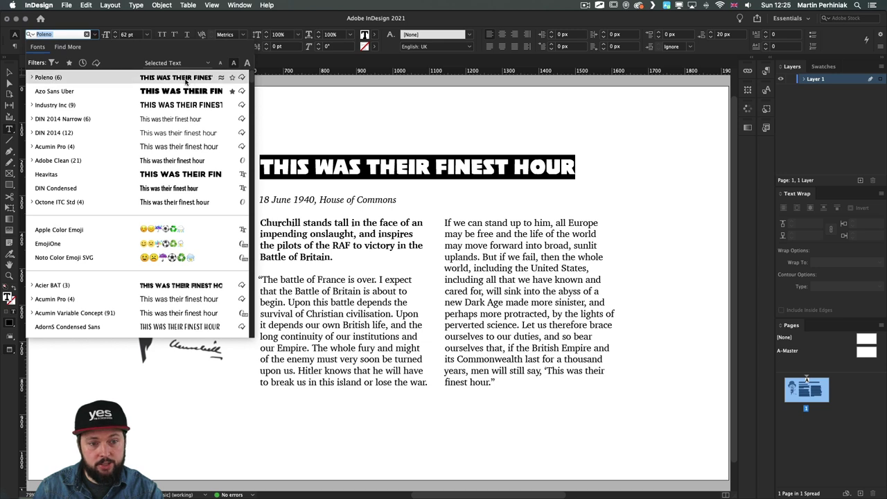
left_click(232, 77)
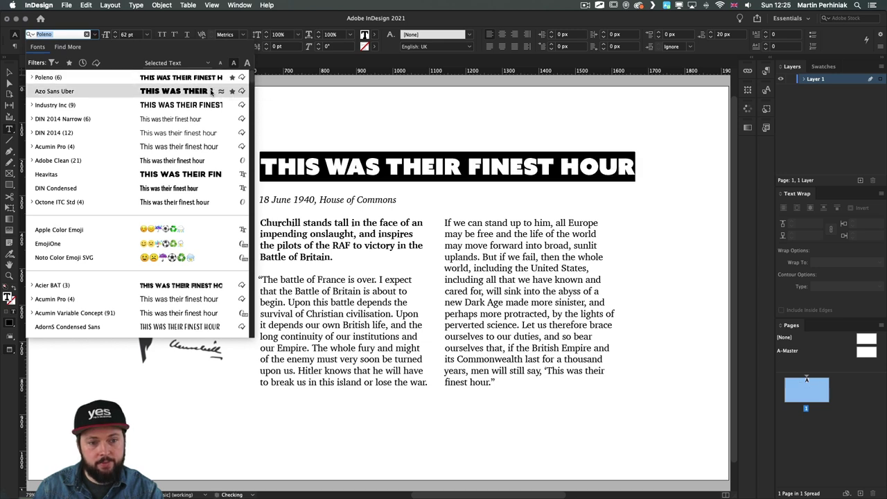
left_click(69, 63)
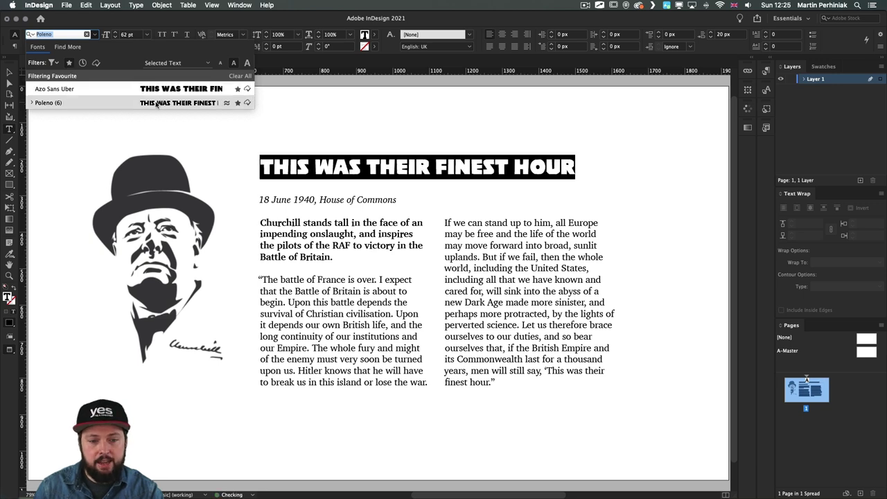
left_click(160, 105)
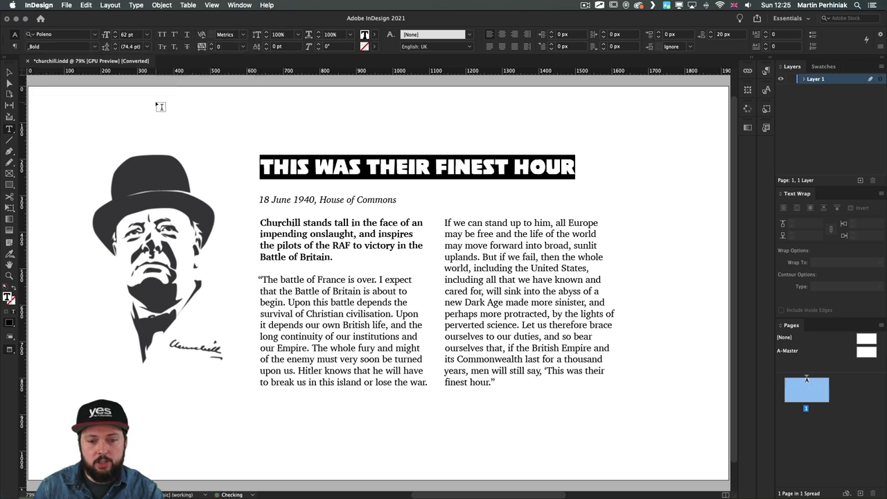
left_click(92, 33)
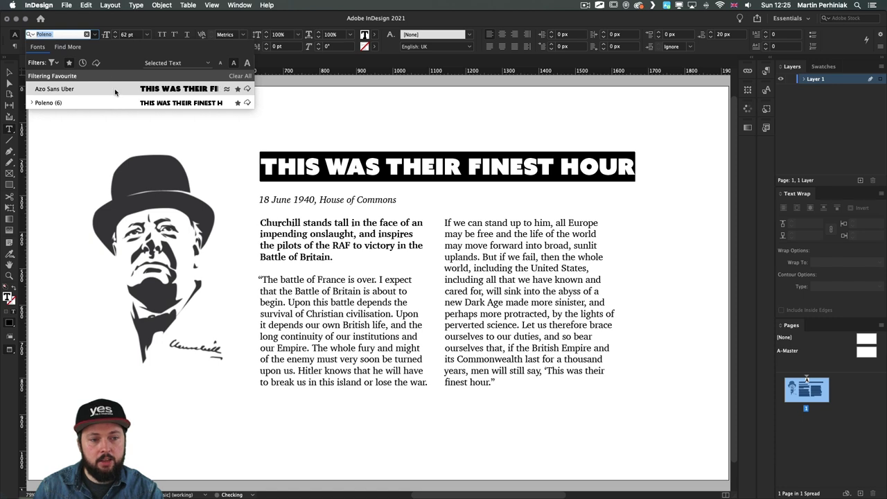
Step: Toggle the headline between Poleno and Azo Sans Uber, then list only recently added fonts
key("Down")
key("Up")
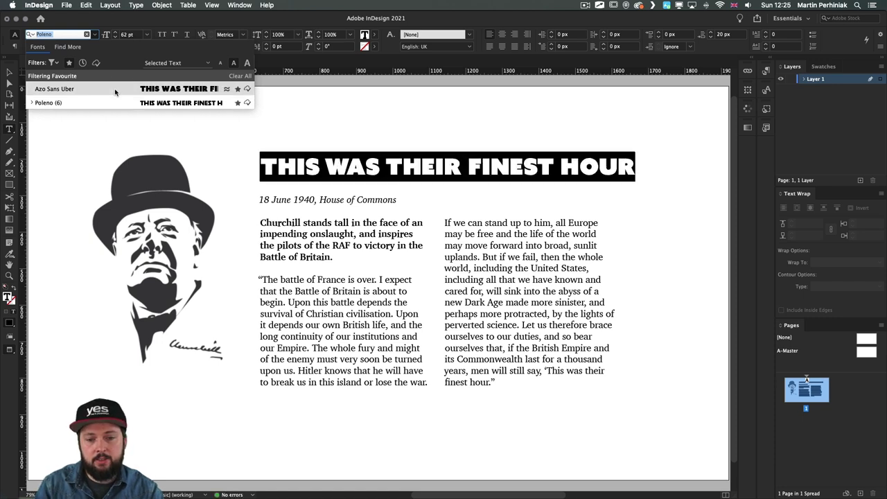
key("Down")
key("Up")
key("Down")
key("Up")
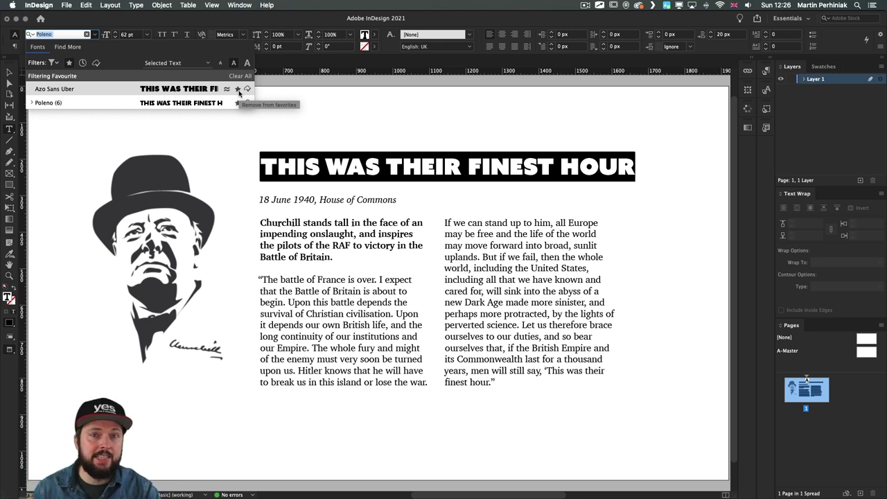
left_click(82, 62)
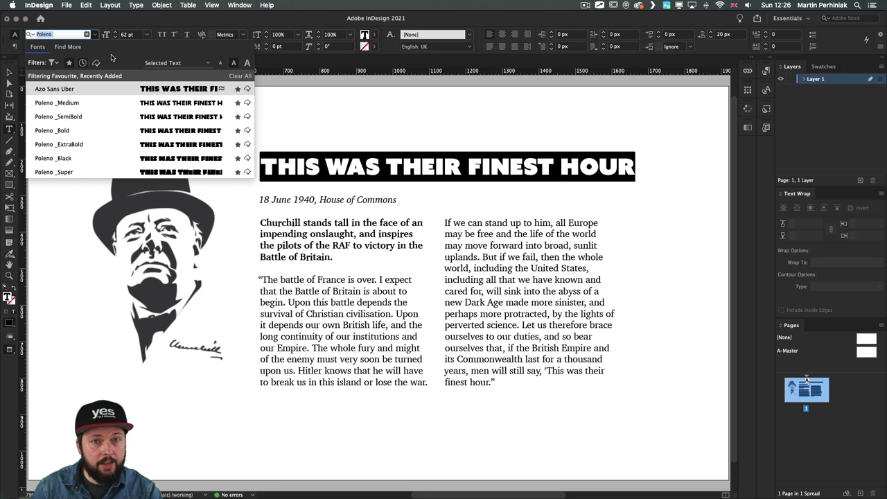
left_click(69, 64)
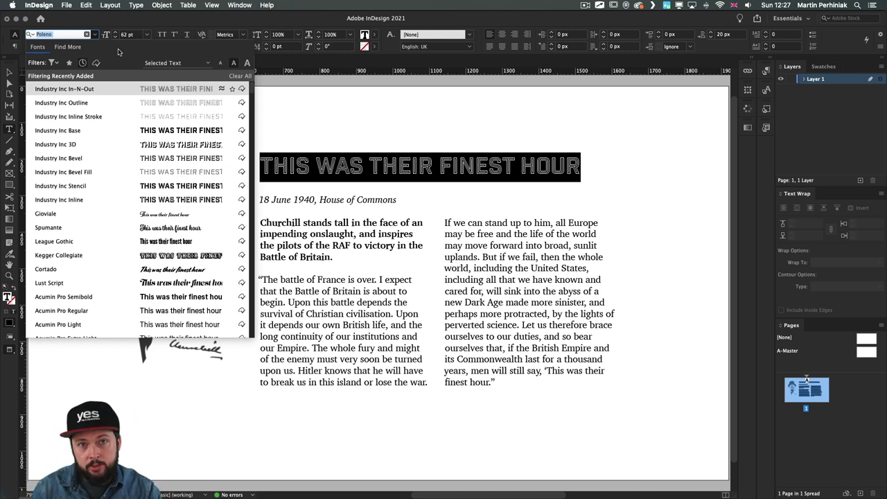
Step: Review the activated Adobe Fonts, clear all filters, and browse the Find More catalogue
left_click(81, 62)
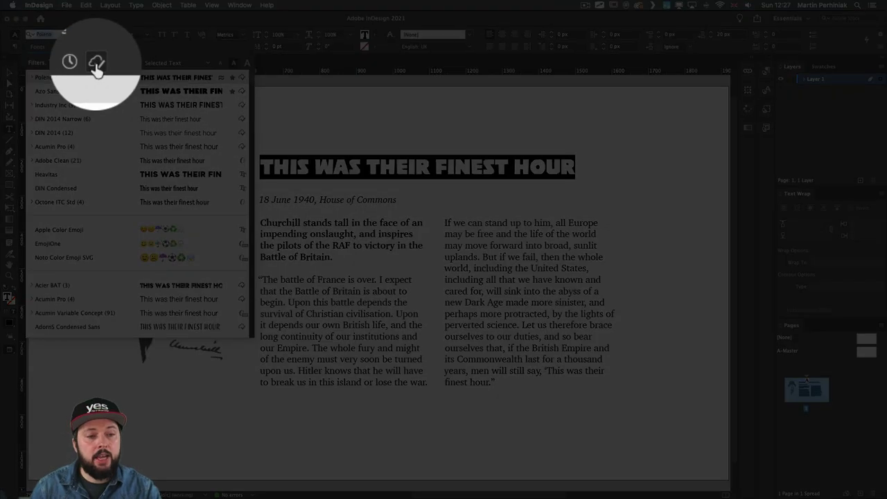
left_click(96, 63)
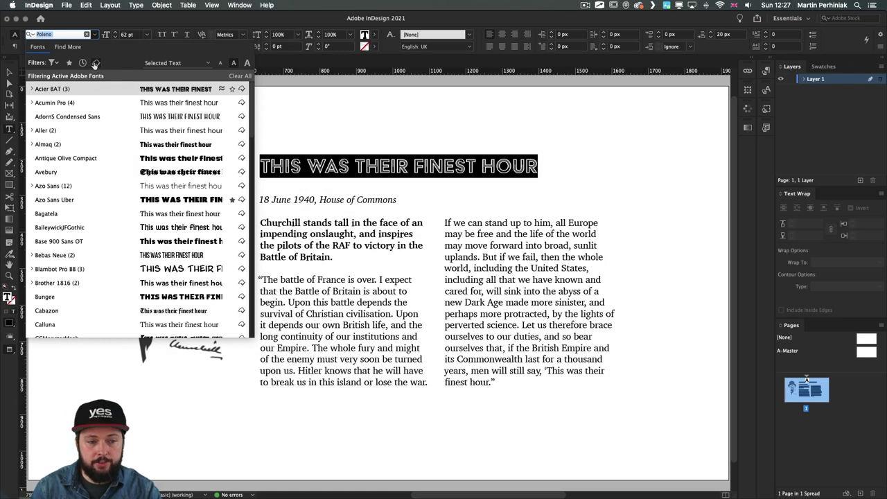
left_click(96, 63)
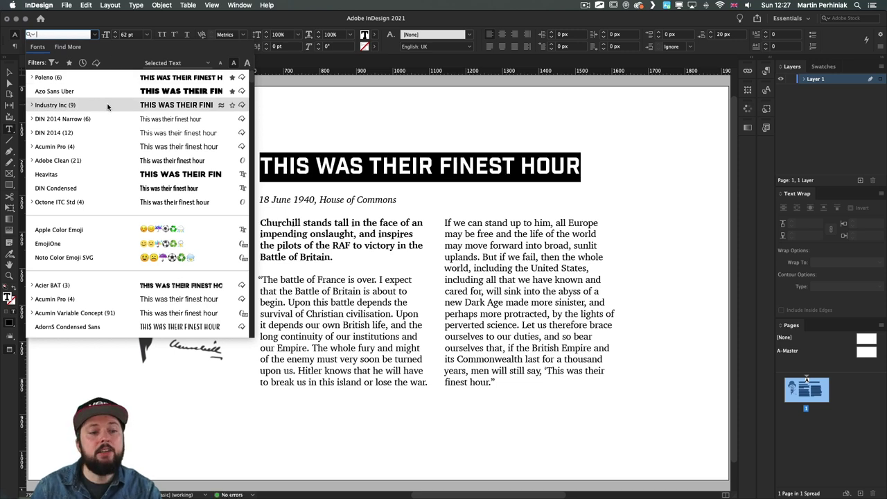
scroll(104, 105, "down", 10)
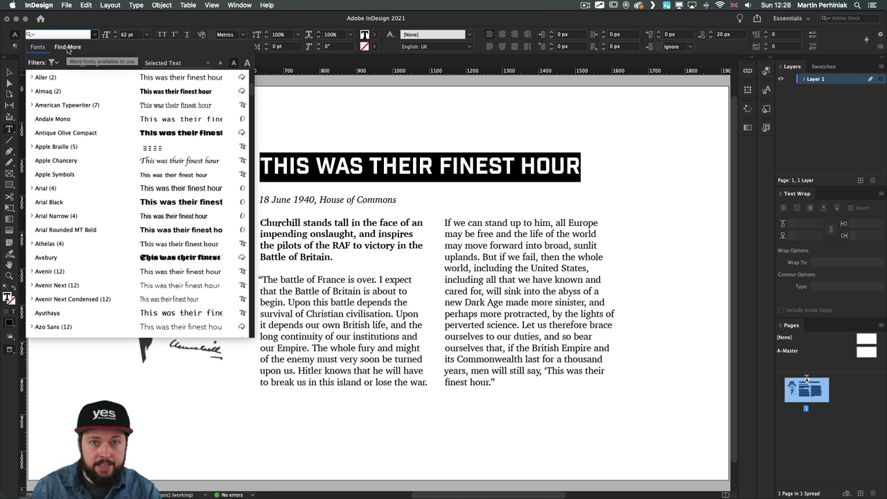
left_click(63, 48)
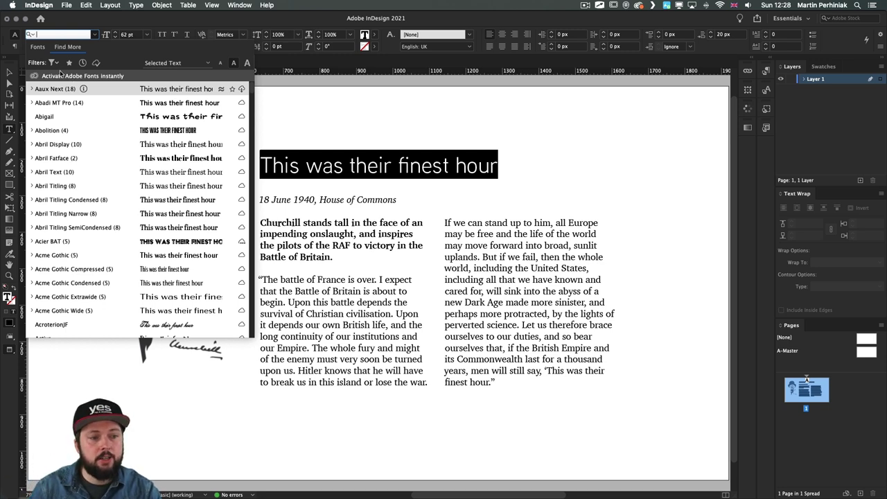
Step: Filter the Adobe Fonts catalogue to Sans Serif, heavy weight, and Low then High Contrast
left_click(56, 63)
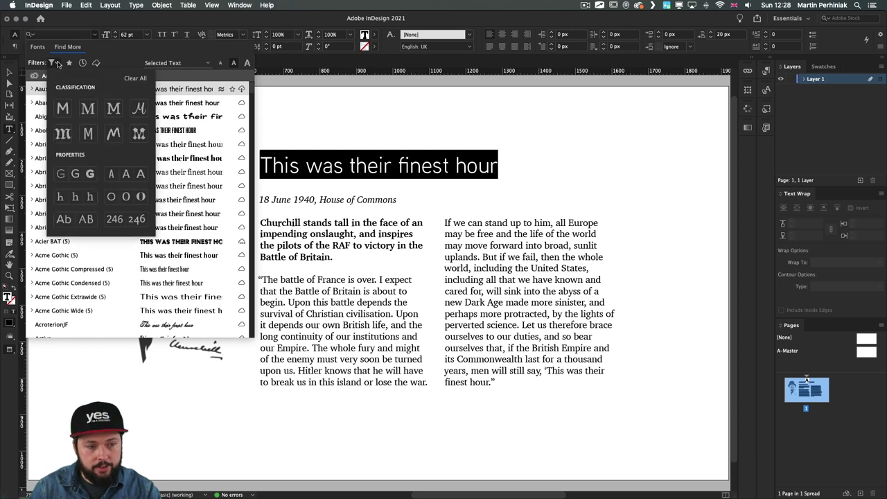
left_click(64, 109)
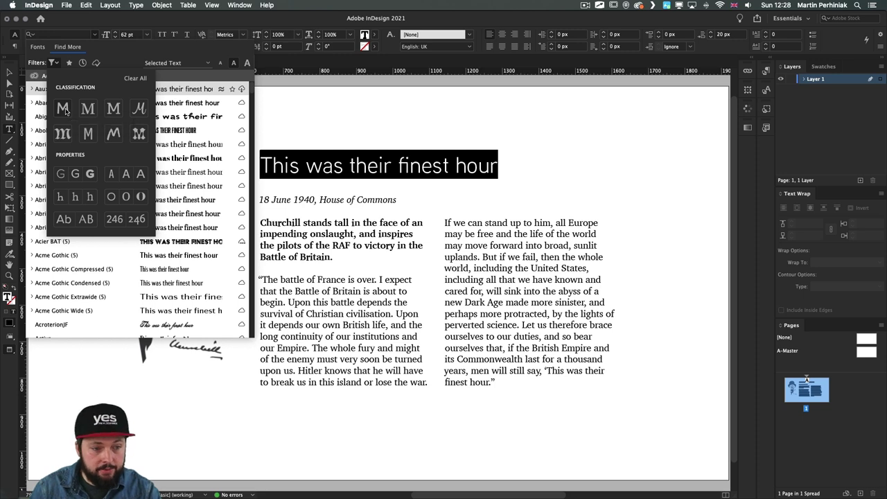
left_click(90, 175)
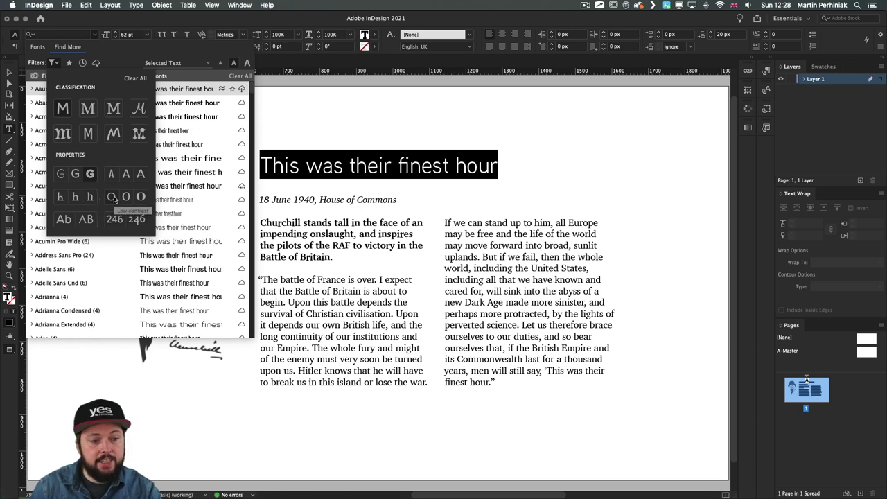
left_click(111, 198)
left_click(142, 198)
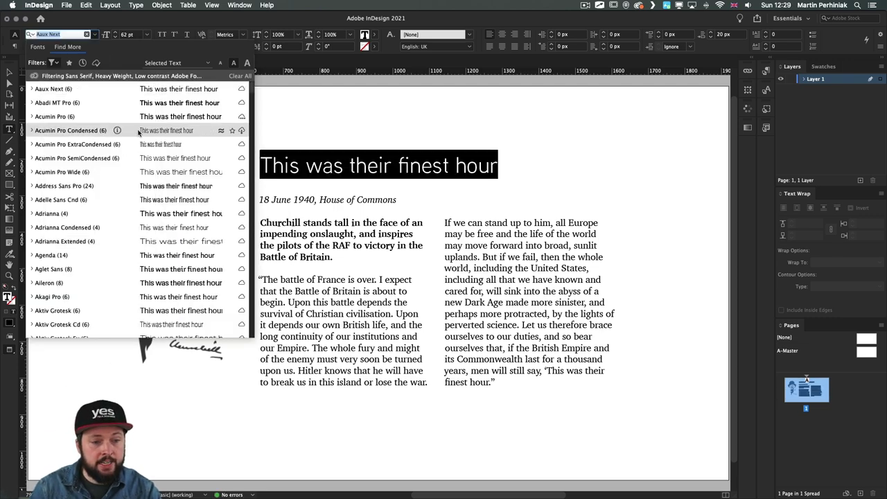
Step: Pick Azo Sans Uber from the filtered catalogue for the headline and deselect to view it
scroll(161, 159, "down", 10)
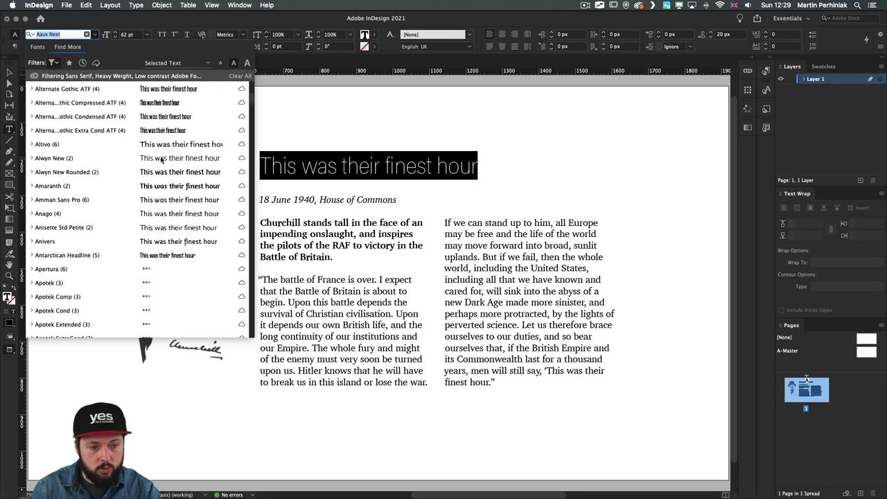
scroll(161, 160, "down", 6)
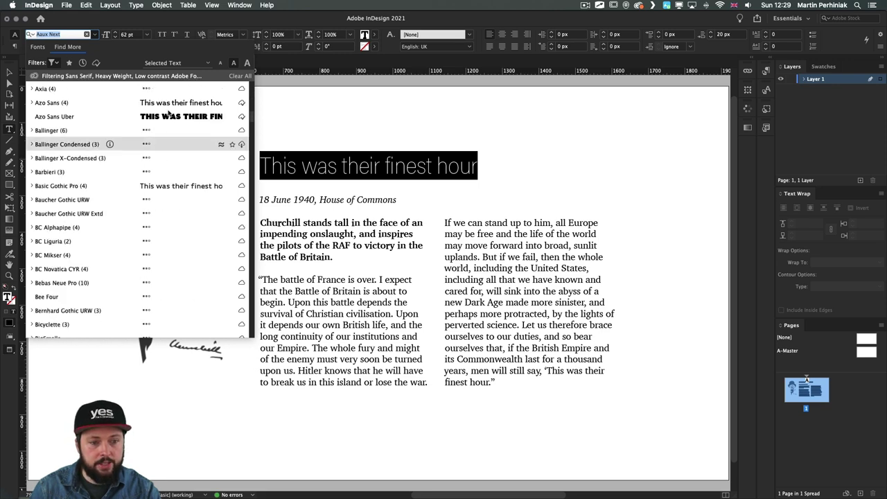
left_click(148, 116)
left_click(333, 139)
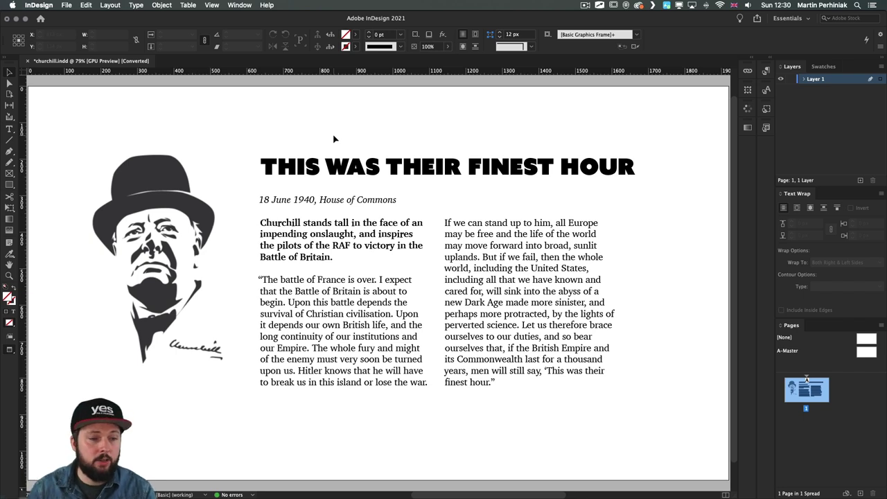
Step: Select the quote text in both columns and set it in DIN 2014 Extra Bold
key("t")
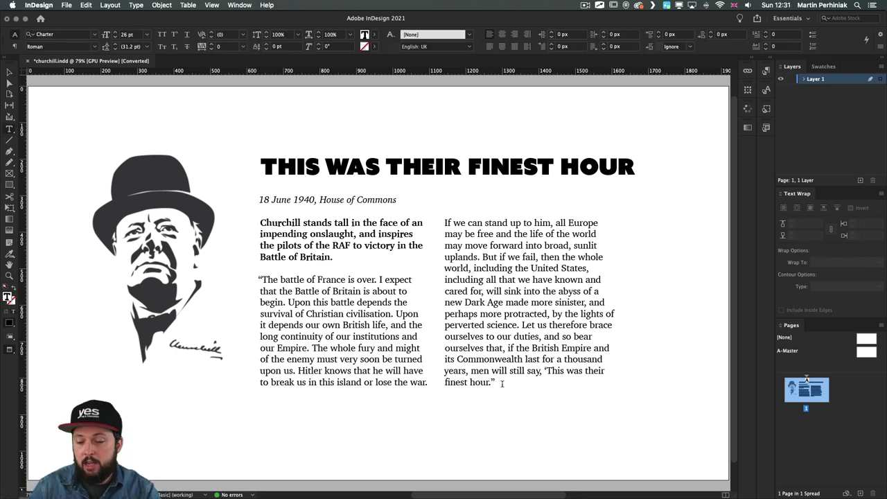
left_click_drag(496, 383, 239, 274)
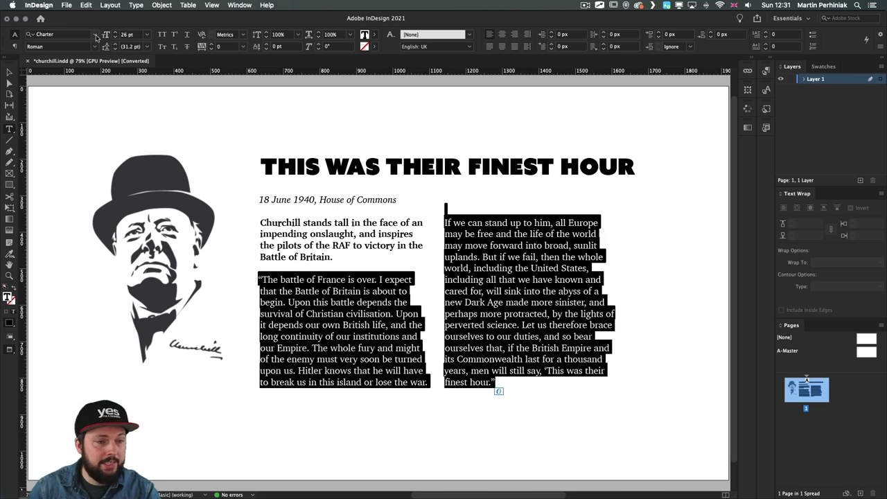
left_click(97, 36)
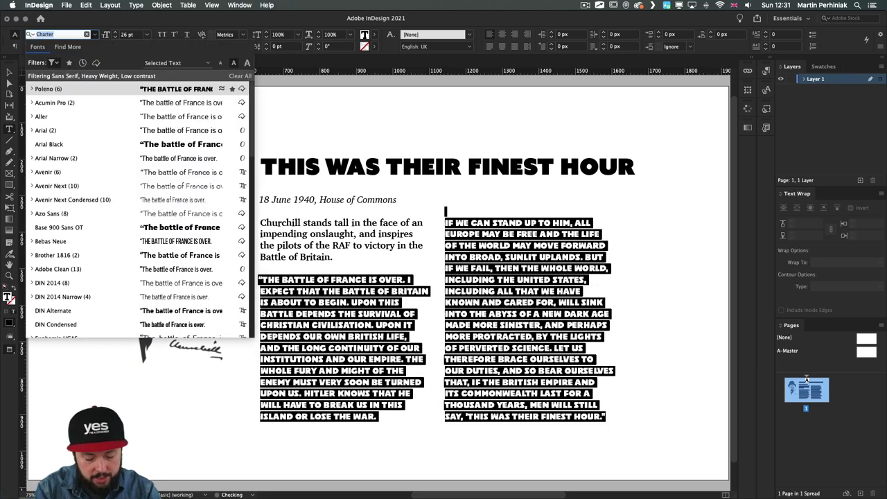
type("din 20")
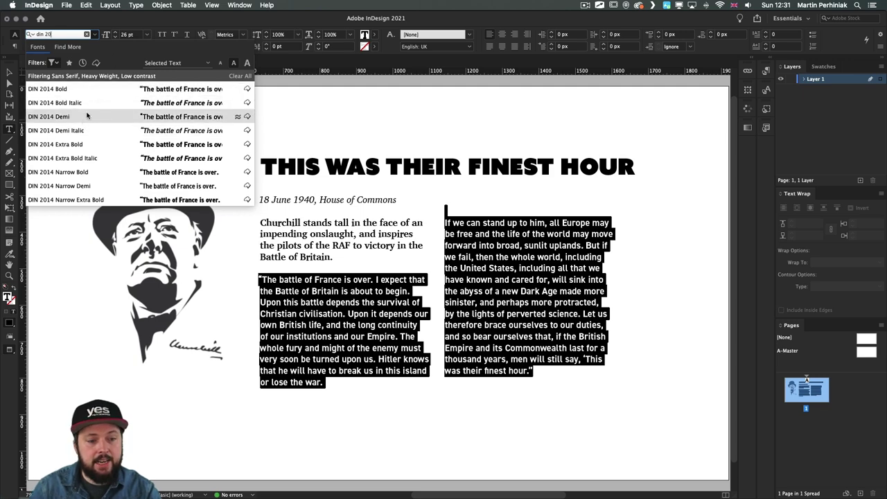
key("Tab")
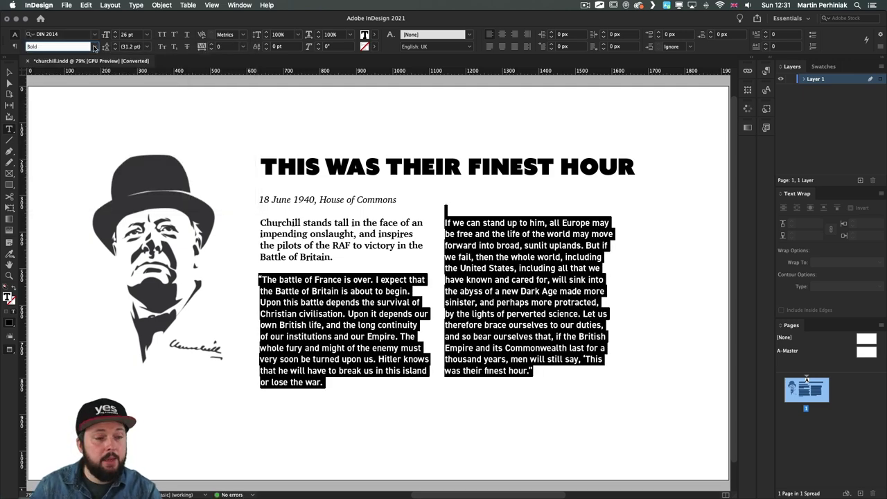
left_click(94, 48)
left_click(68, 61)
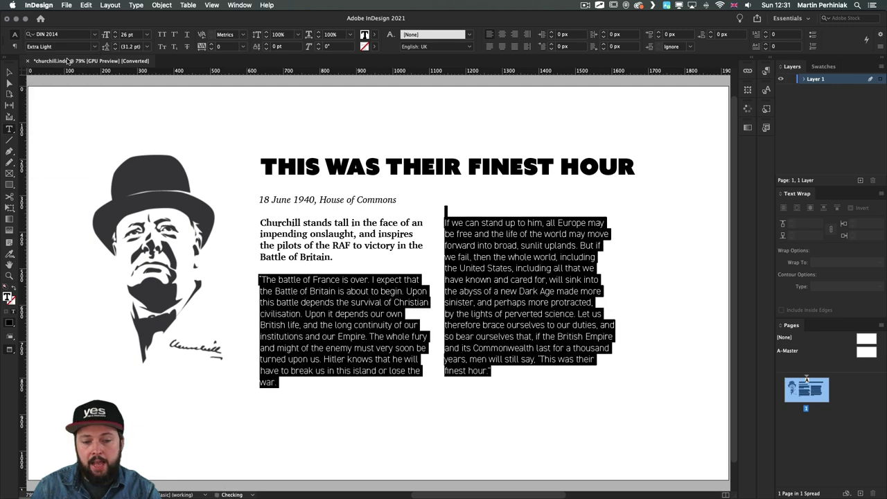
left_click(95, 46)
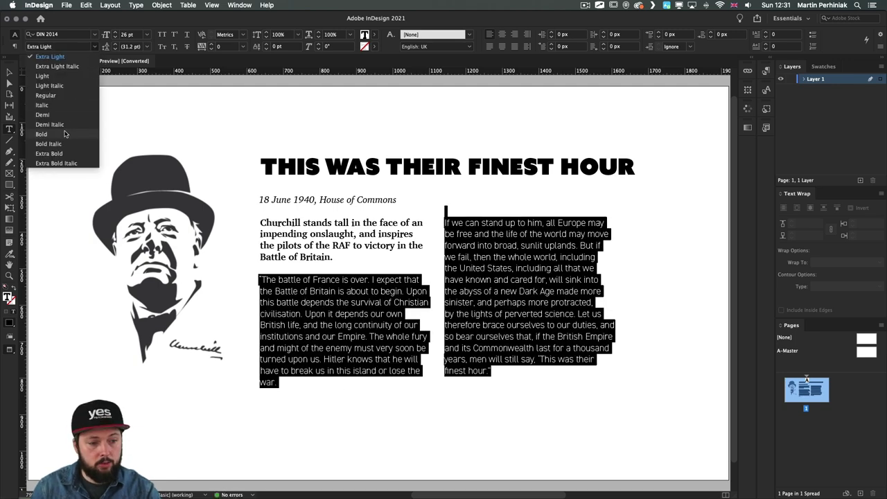
left_click(60, 154)
left_click(369, 331)
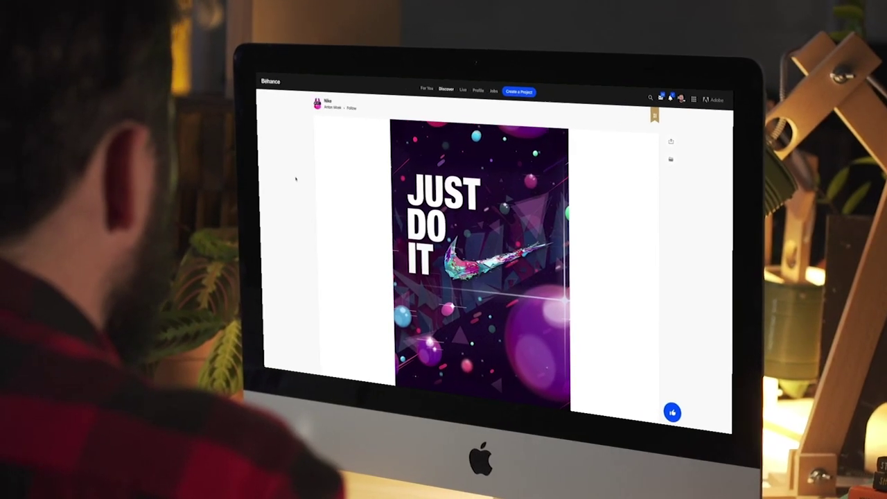
scroll(293, 179, "down", 5)
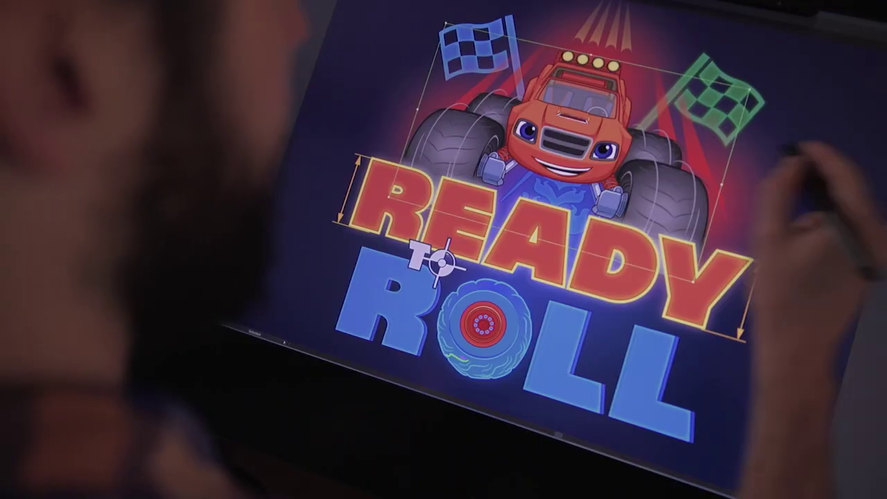
left_click_drag(594, 178, 615, 136)
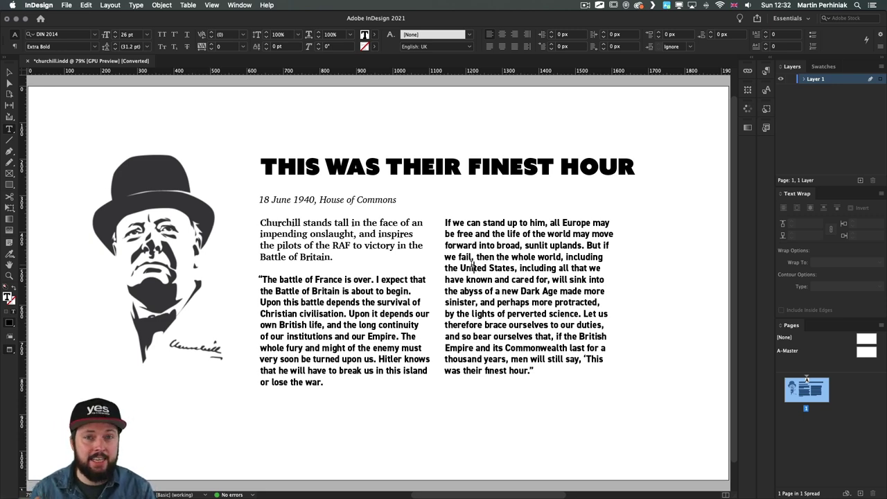
Step: Open the Glyphs panel from the Type menu, move it top-left, enlarge it, and show DIN 2014 Regular
left_click(133, 5)
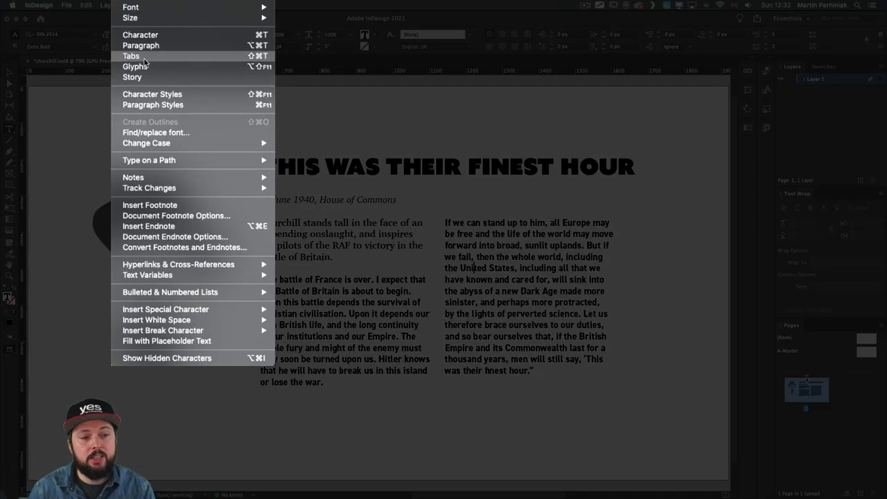
left_click(142, 65)
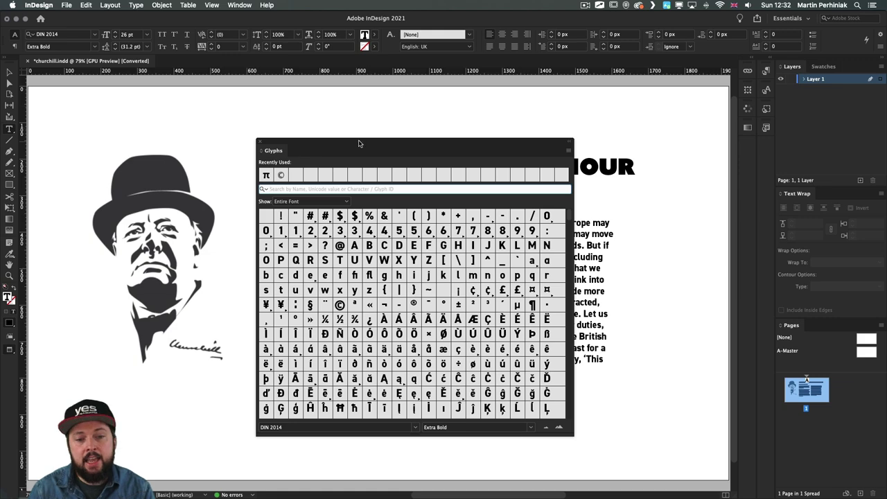
left_click_drag(358, 143, 301, 83)
left_click_drag(514, 379, 756, 468)
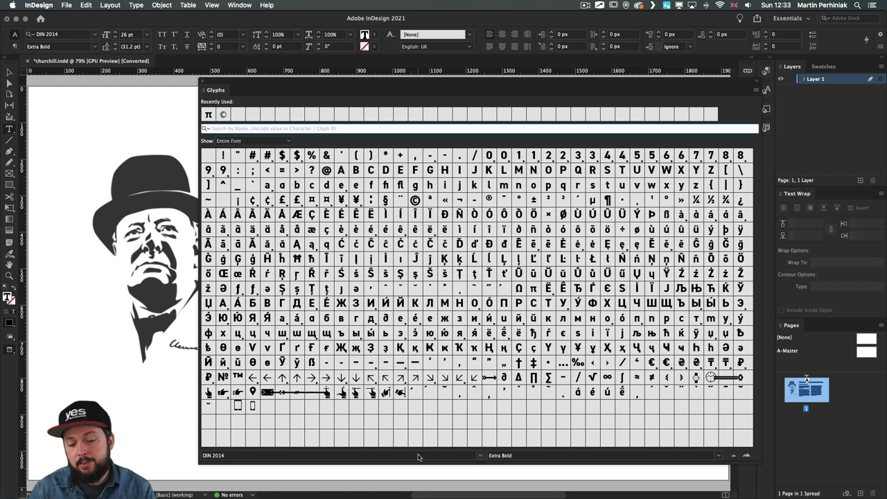
left_click(543, 457)
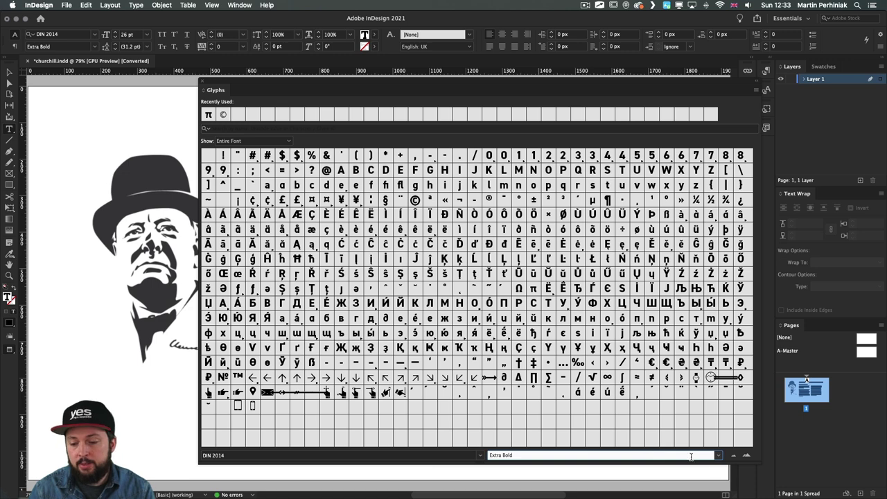
left_click(718, 455)
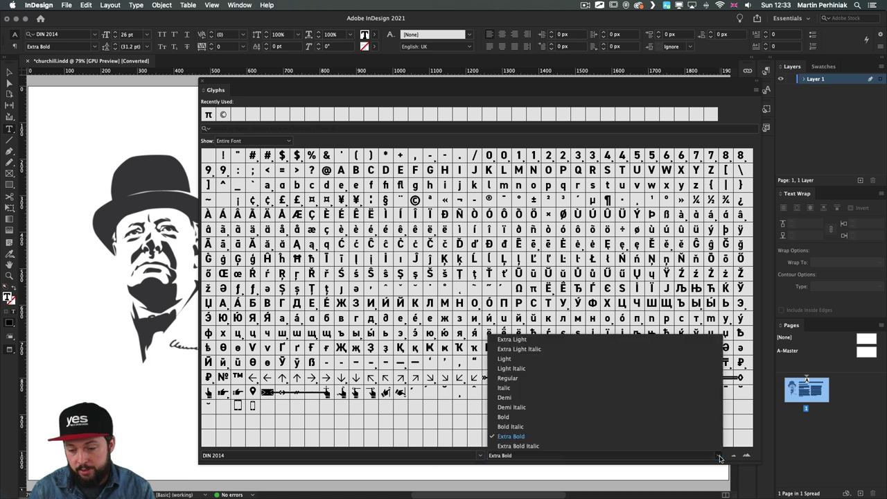
left_click(533, 378)
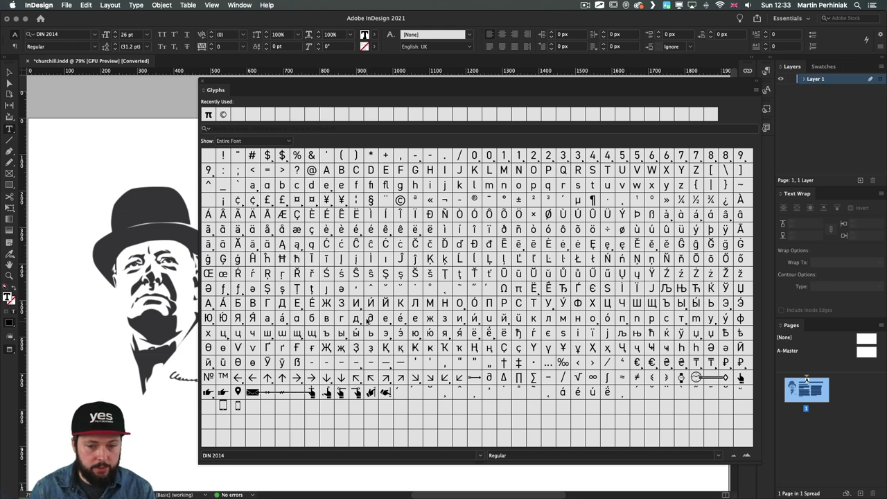
Step: Show DIN 2014's Punctuation glyphs, then its Standard Ligatures
left_click(238, 141)
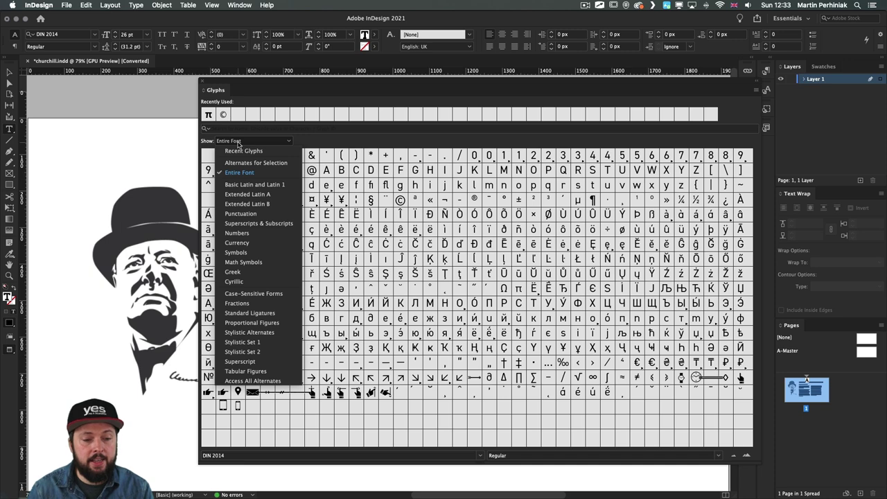
left_click(241, 215)
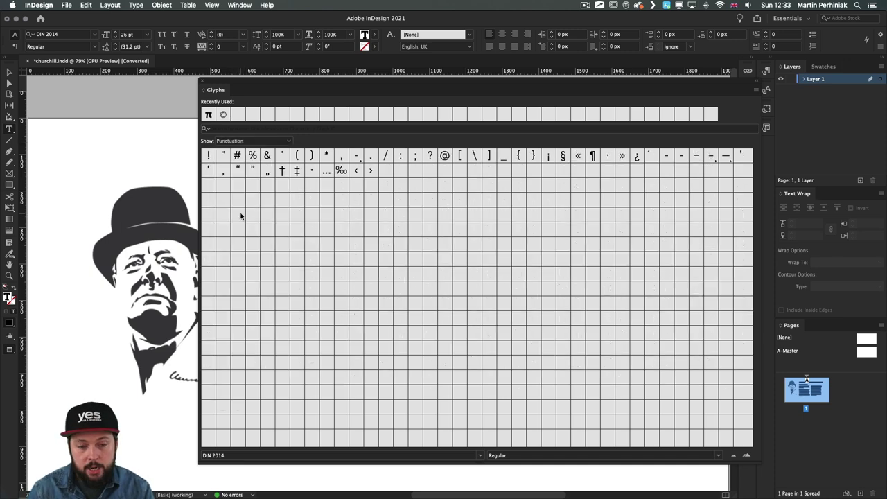
left_click(287, 141)
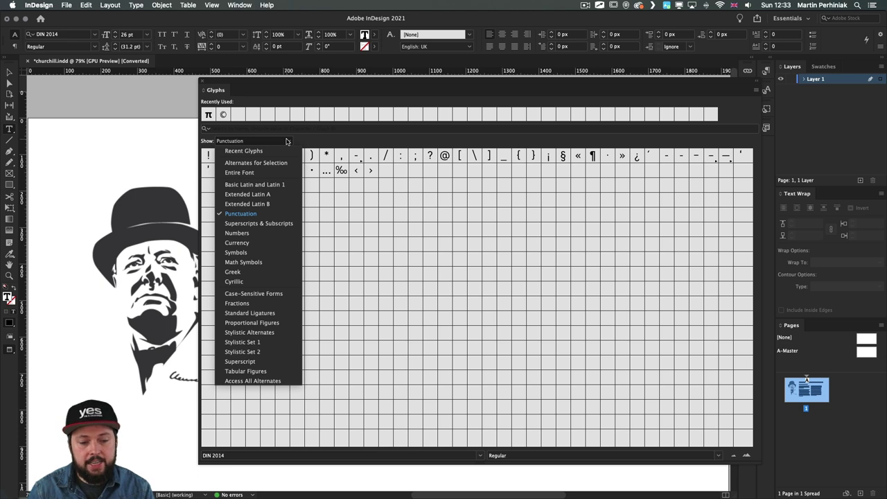
left_click(242, 312)
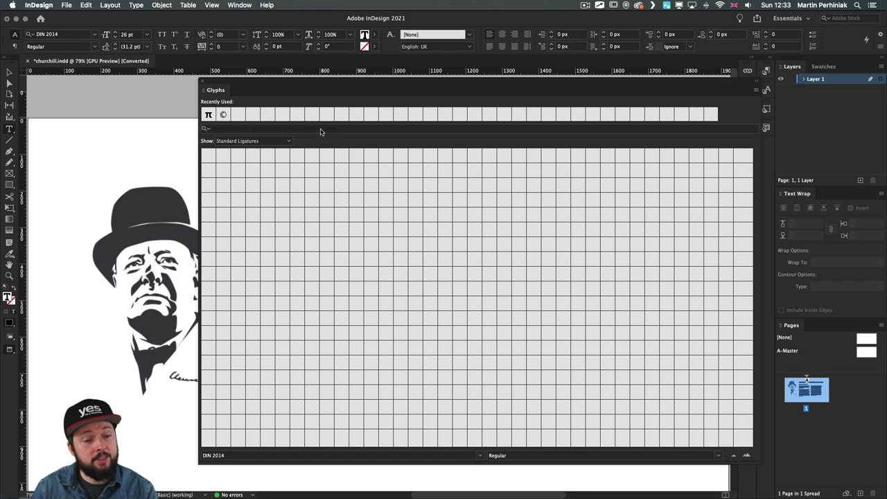
Step: Nudge the Glyphs panel up, then show Superscript figures and finally Math Symbols
left_click_drag(327, 131, 315, 121)
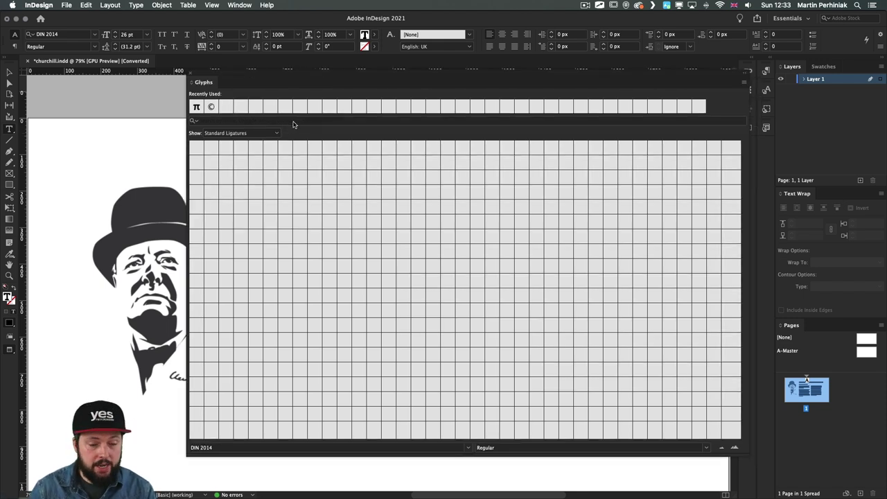
left_click(259, 133)
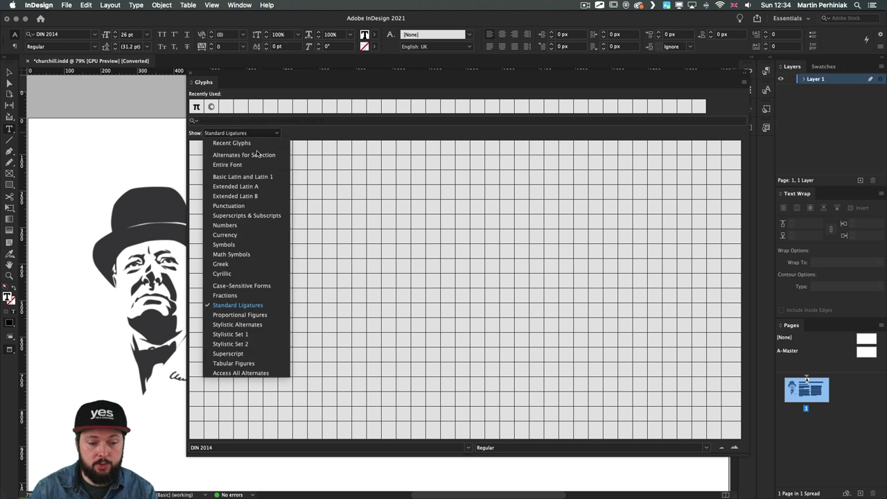
left_click(230, 354)
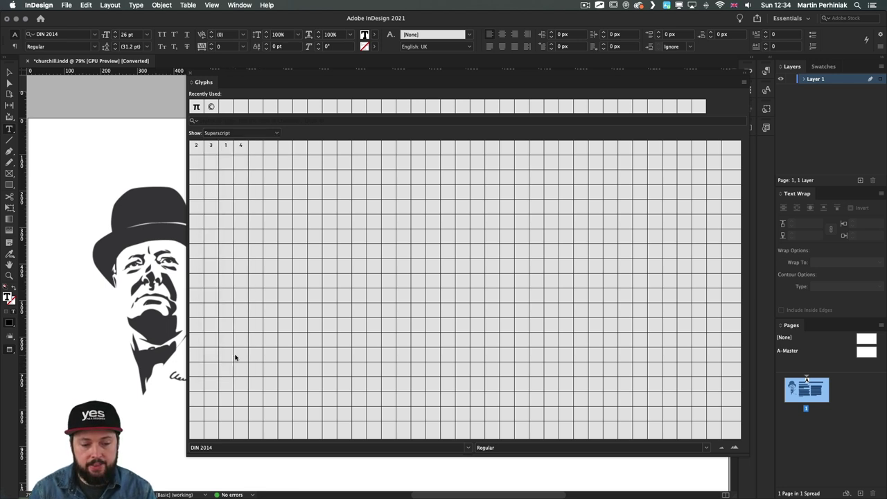
left_click(253, 134)
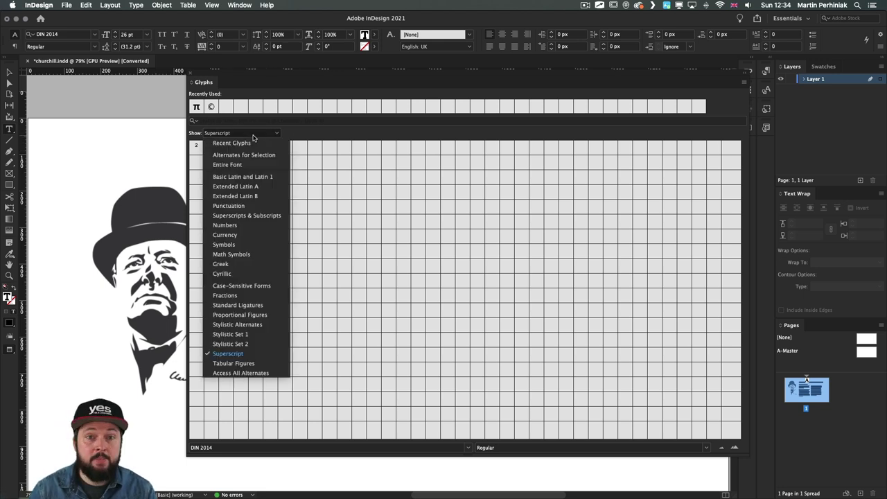
left_click(235, 255)
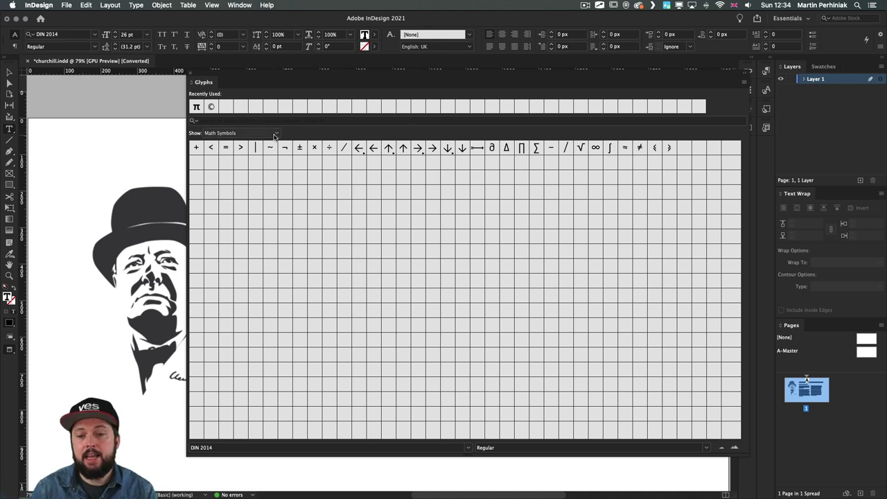
Step: Preview the Glyphs panel's math symbols in Arial, then in Adobe Clean
scroll(450, 471, "right", 10)
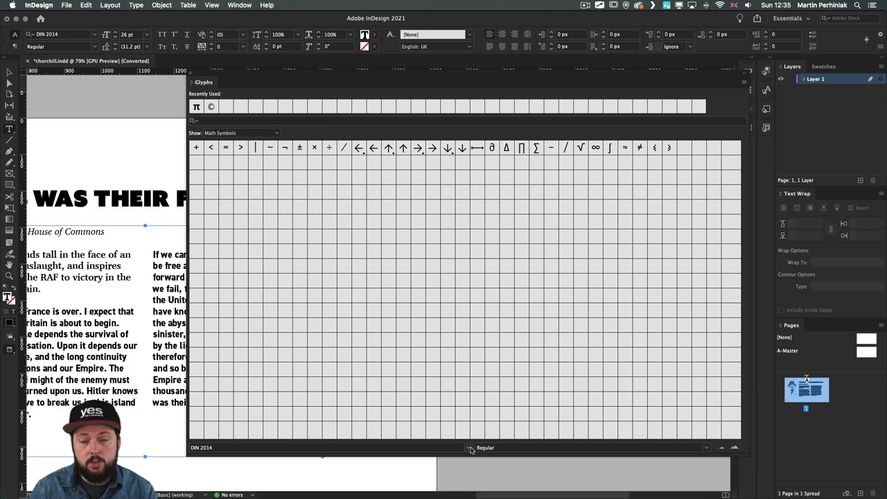
left_click(469, 448)
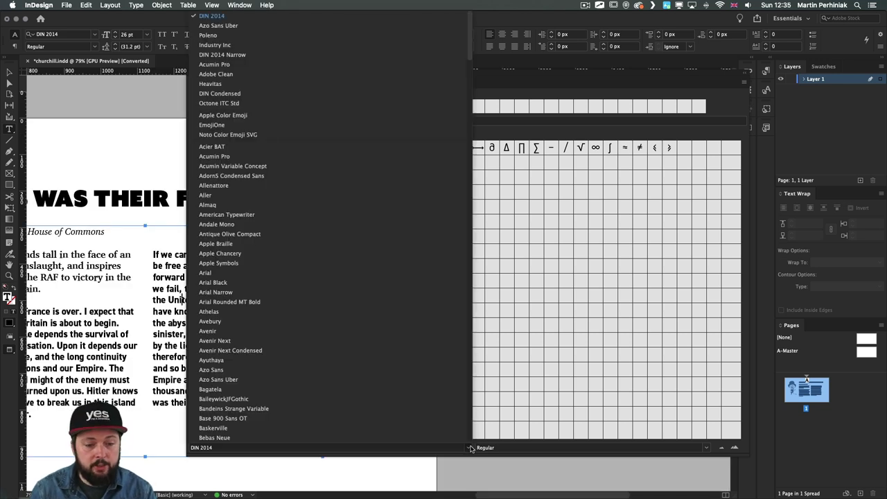
left_click(297, 273)
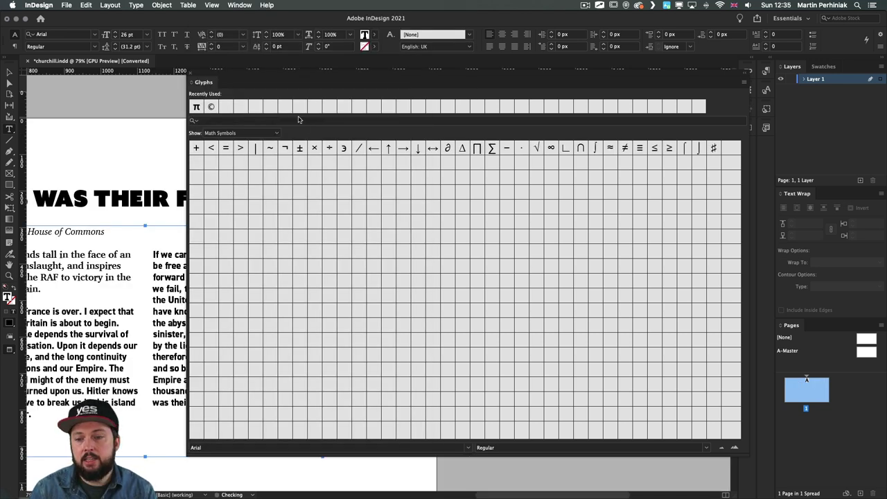
left_click(470, 448)
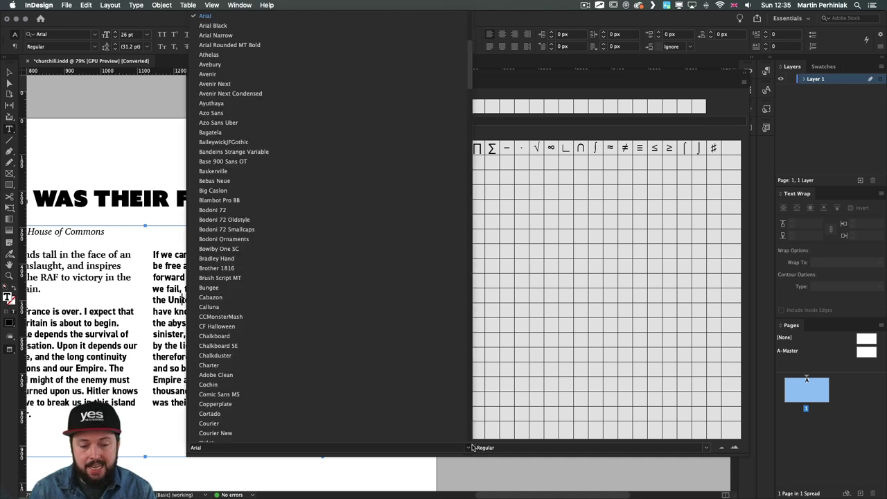
left_click(257, 377)
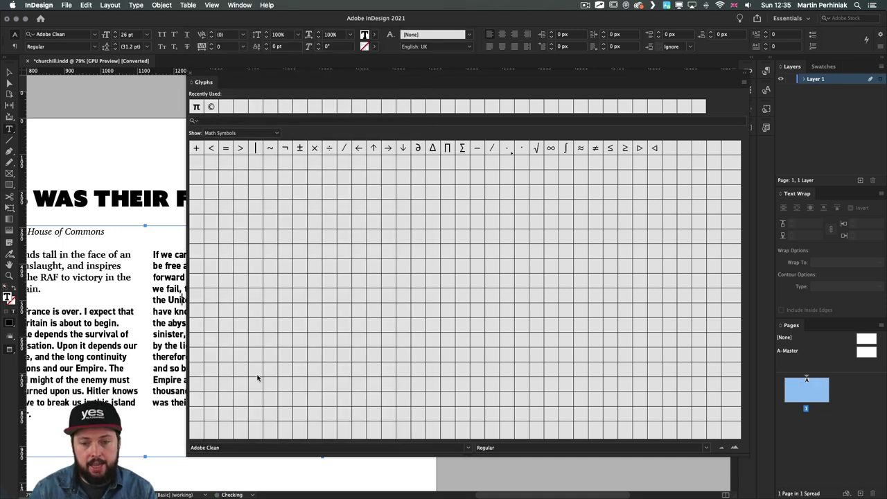
left_click(248, 134)
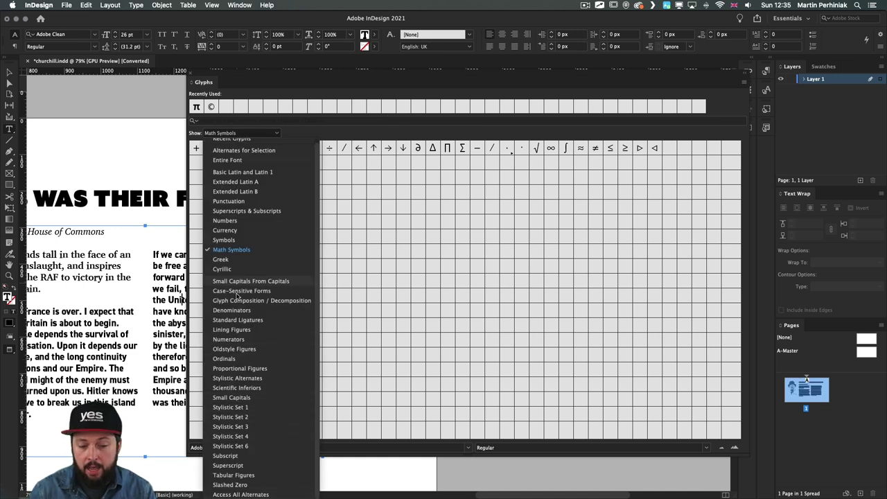
Step: Show Adobe Clean's Standard Ligatures and enlarge the glyph previews three zoom steps
left_click(248, 320)
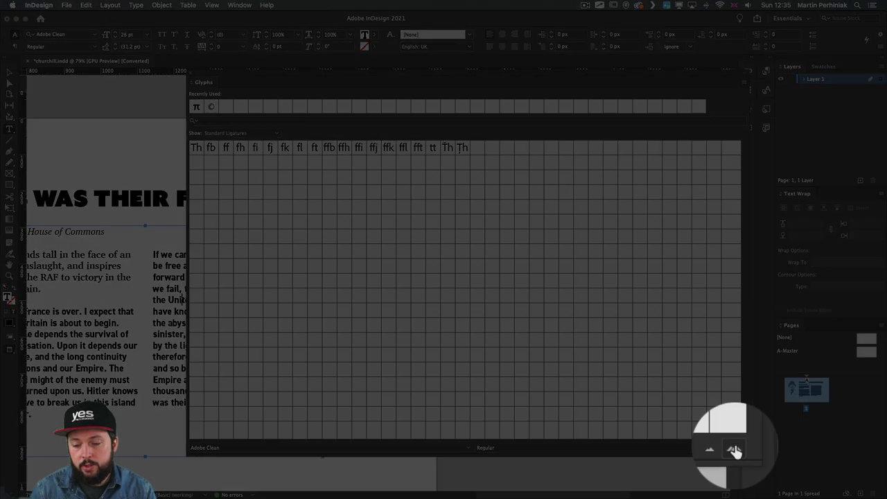
left_click(734, 448)
left_click(735, 449)
left_click(735, 449)
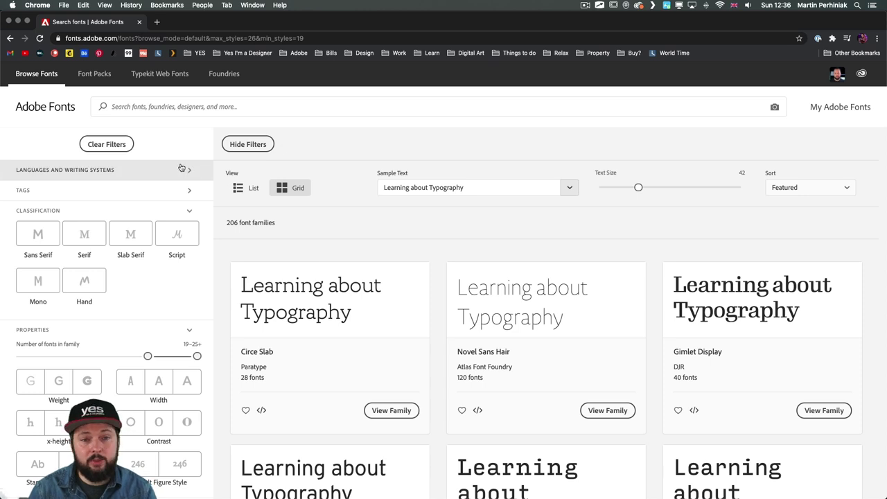
Step: Filter Adobe Fonts to Hungarian-supporting families, highlighting the resulting 247 font families count
left_click(189, 171)
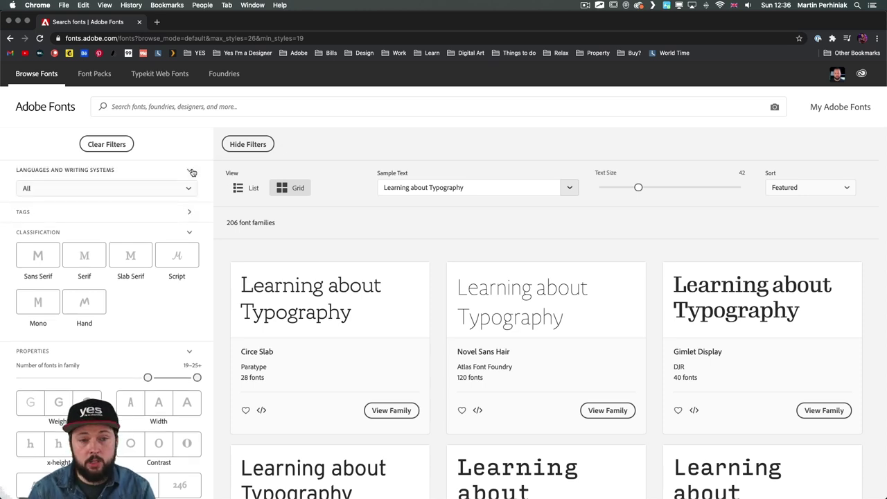
left_click(50, 186)
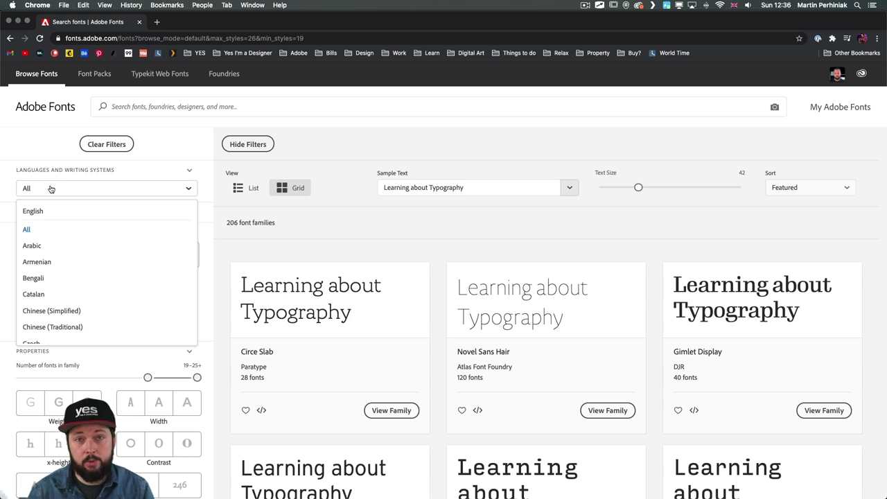
scroll(69, 249, "down", 5)
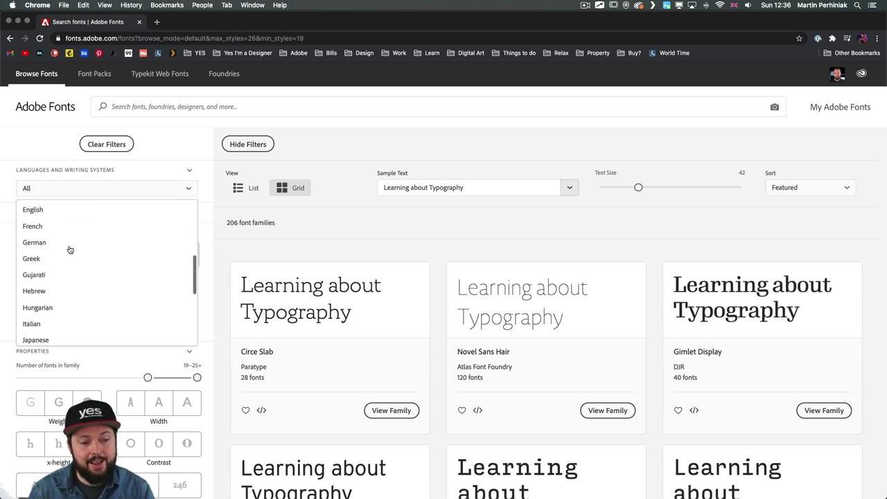
scroll(66, 253, "down", 2)
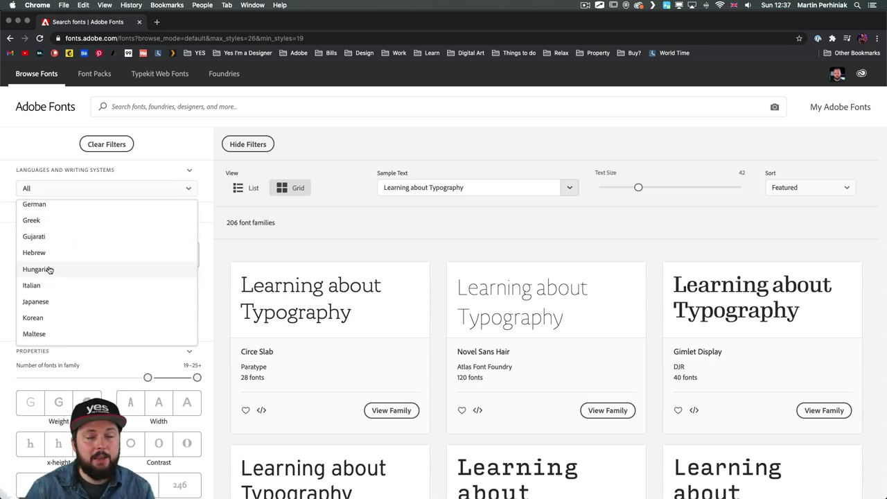
left_click(43, 271)
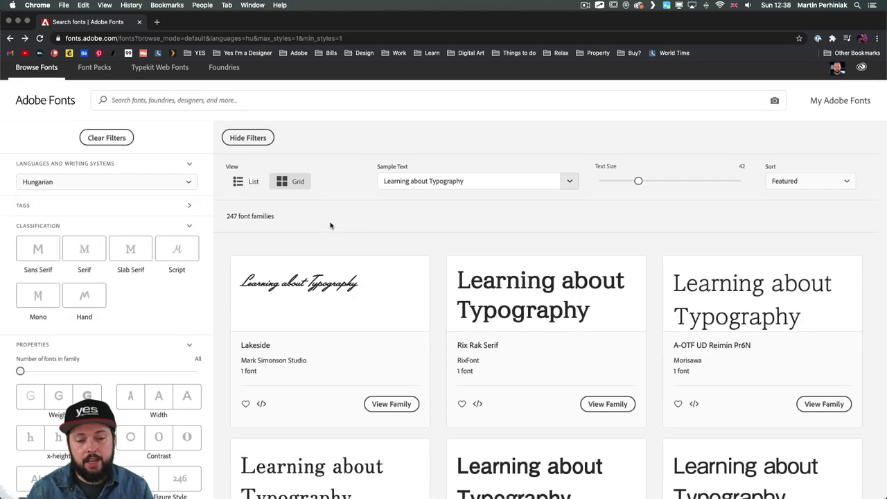
left_click_drag(287, 220, 221, 219)
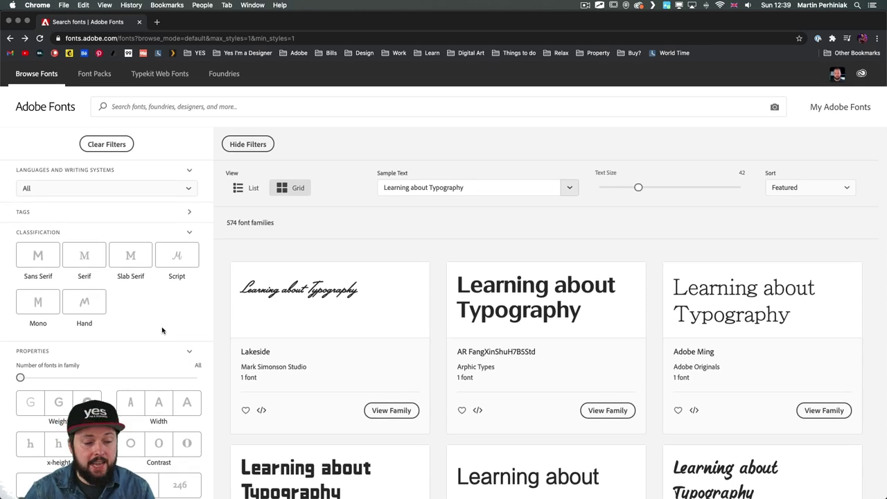
Step: Limit results to families with 20 or more fonts, leaving 205 families
scroll(160, 327, "down", 1)
left_click_drag(20, 334, 197, 335)
left_click_drag(20, 334, 158, 333)
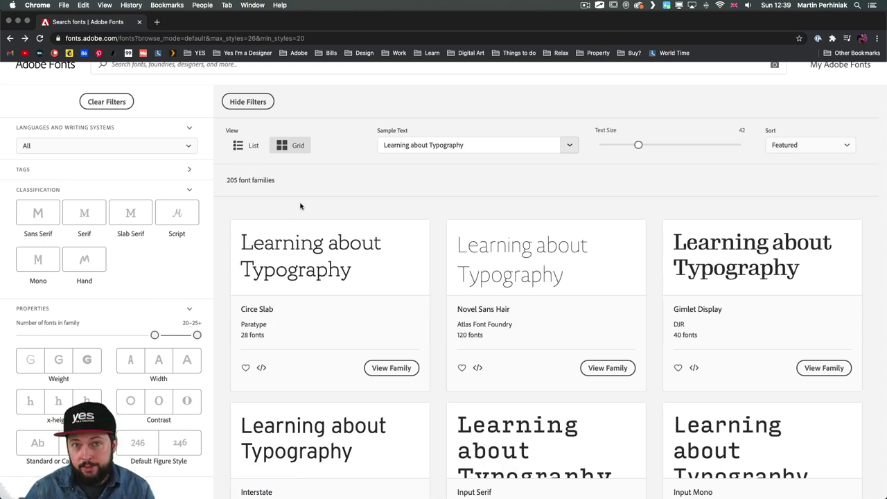
Step: Open the Novel Sans Hair family page from its card
scroll(300, 205, "up", 2)
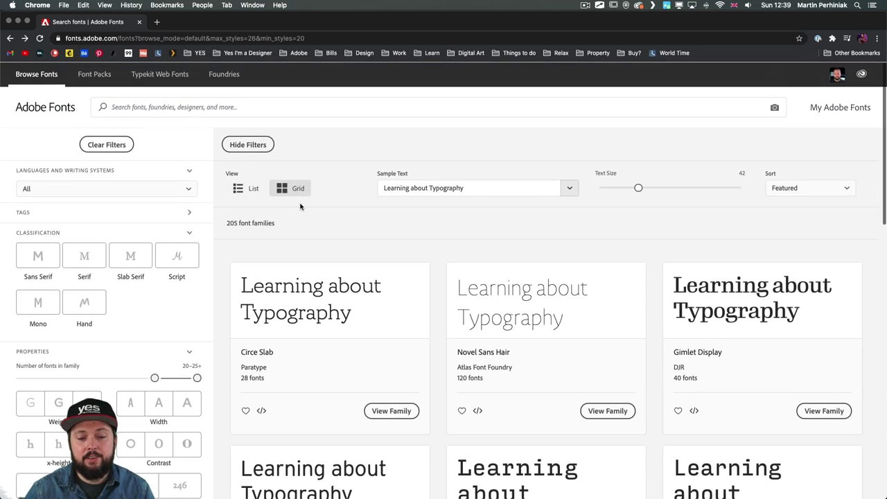
scroll(315, 210, "down", 3)
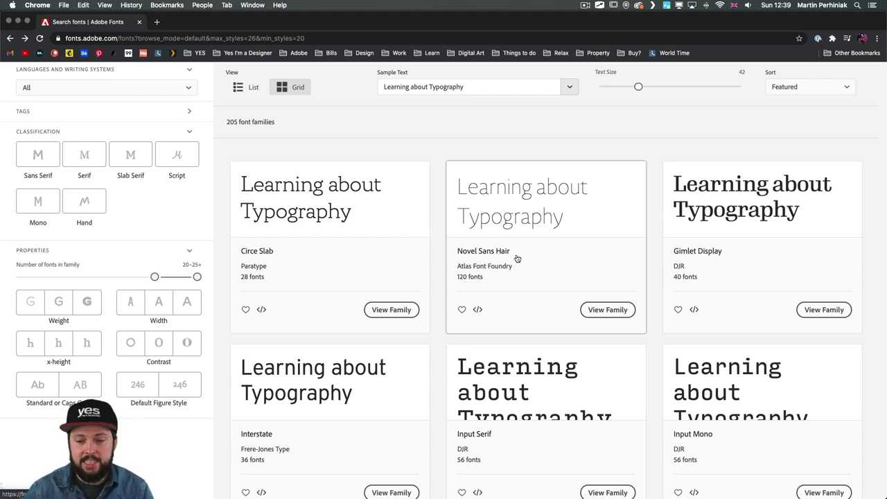
left_click(602, 311)
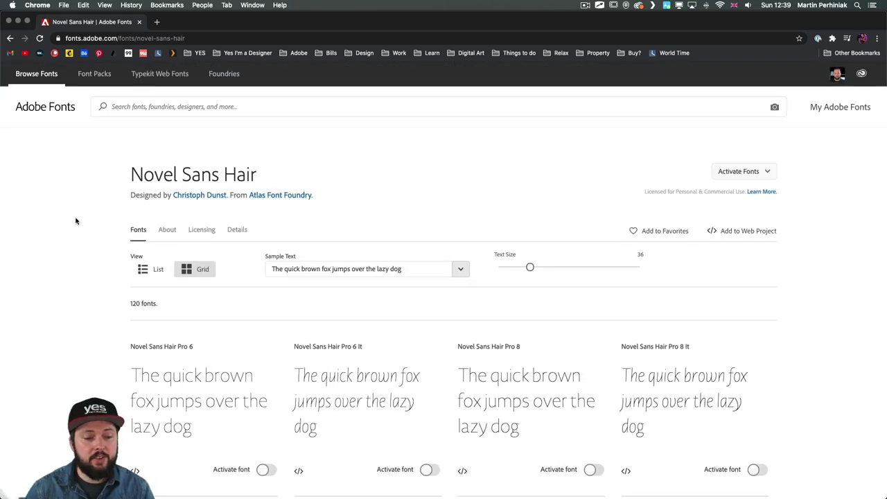
Step: Toggle Novel Sans Hair between list and grid view, then browse its Pro, Cmp, Cnd, XCmp and XCnd styles
scroll(78, 220, "down", 2)
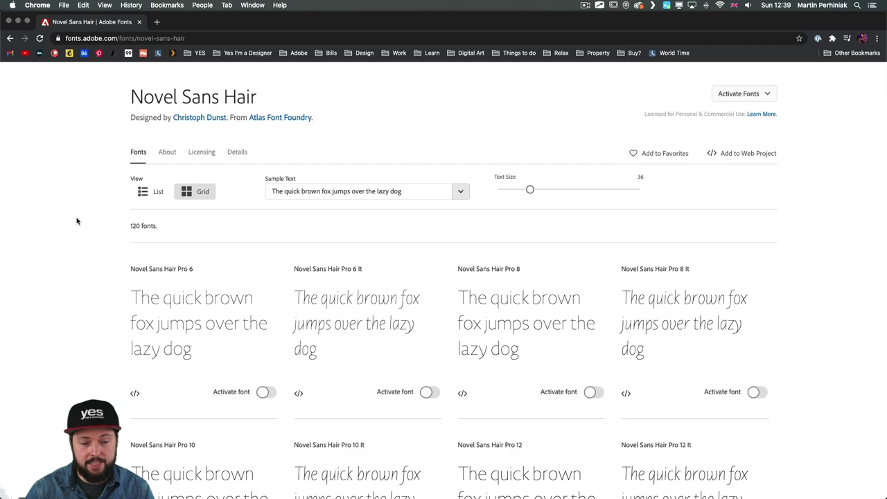
left_click(146, 193)
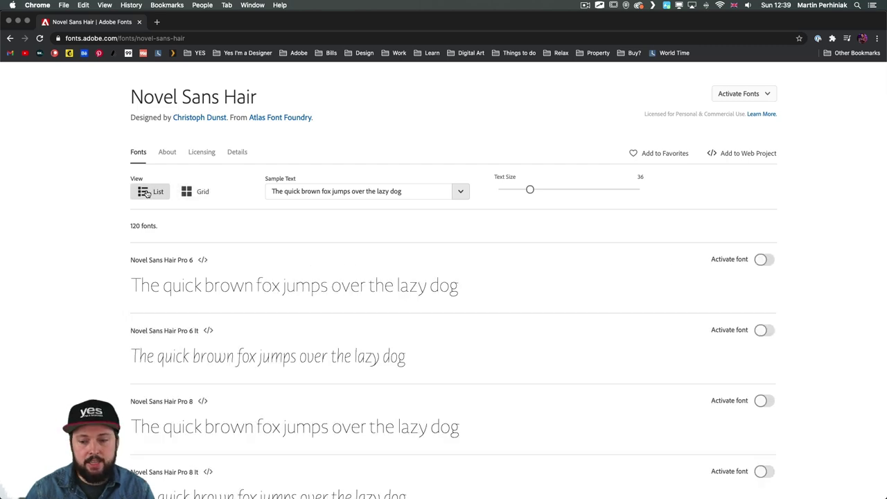
left_click(194, 191)
scroll(104, 239, "down", 5)
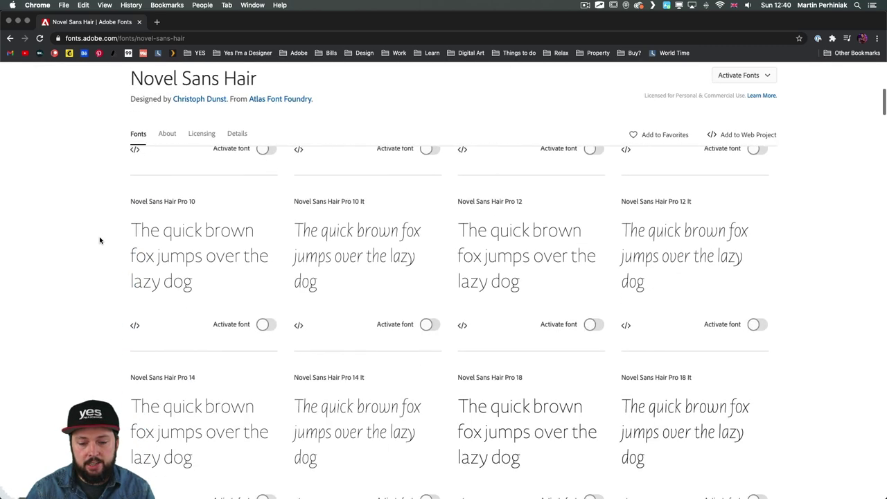
scroll(101, 241, "down", 10)
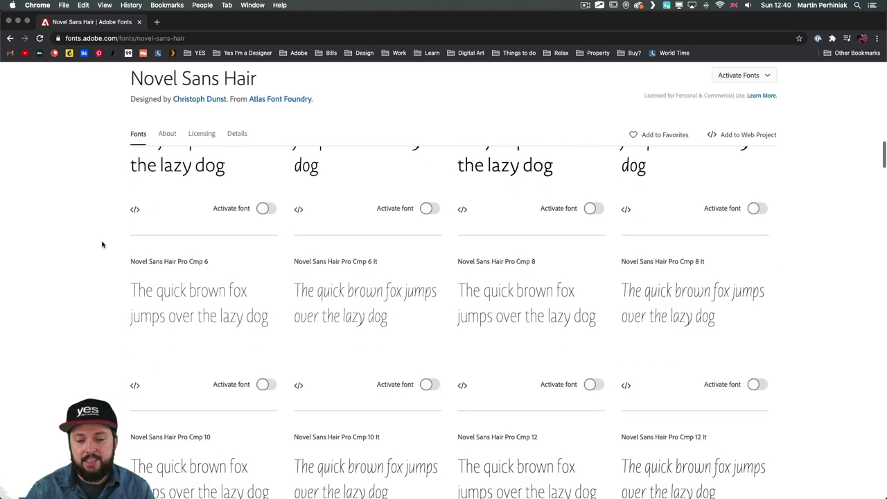
scroll(102, 244, "down", 10)
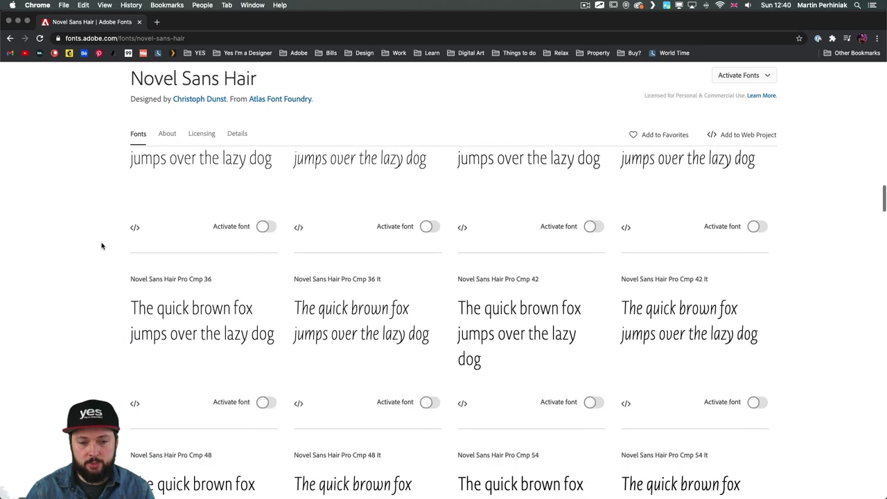
scroll(101, 245, "down", 10)
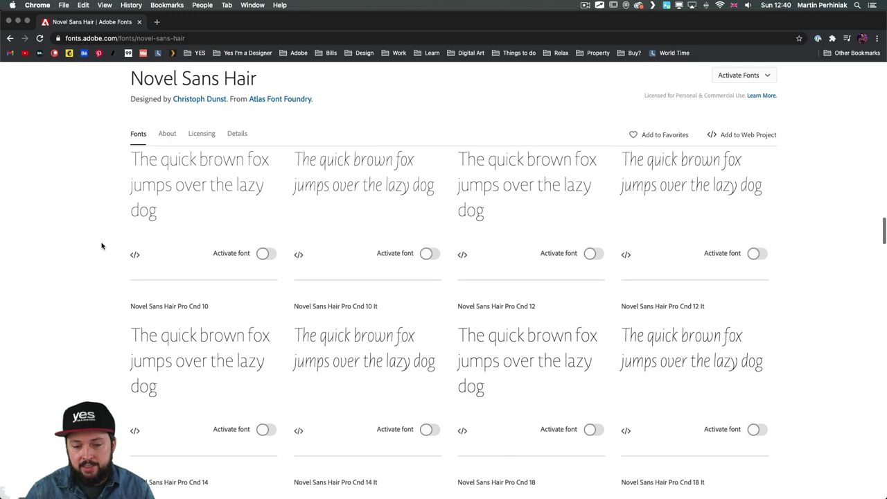
scroll(101, 246, "down", 8)
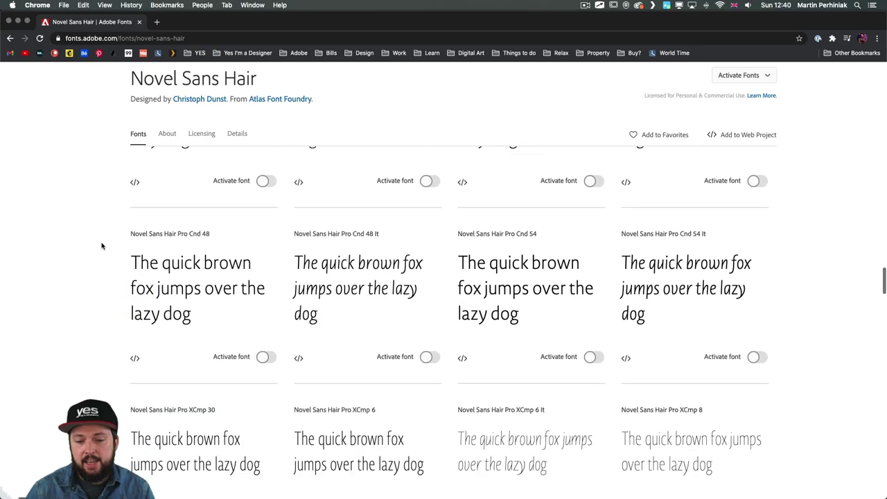
scroll(101, 246, "down", 10)
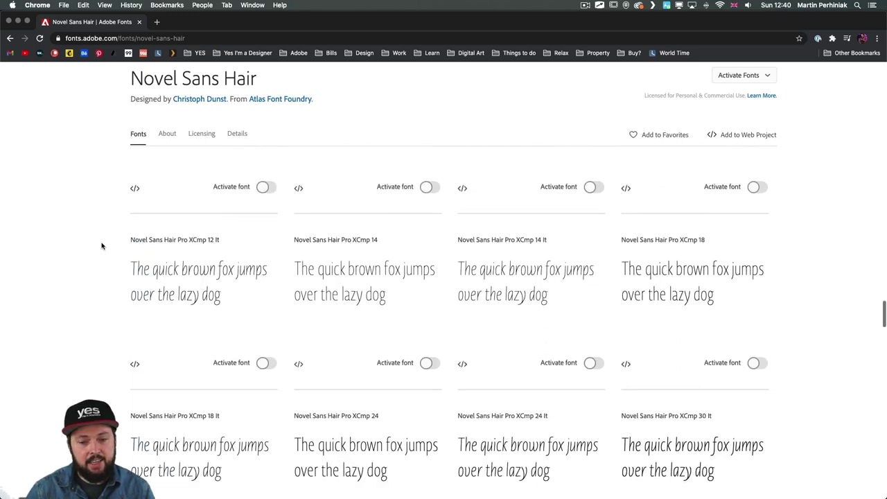
scroll(101, 246, "down", 12)
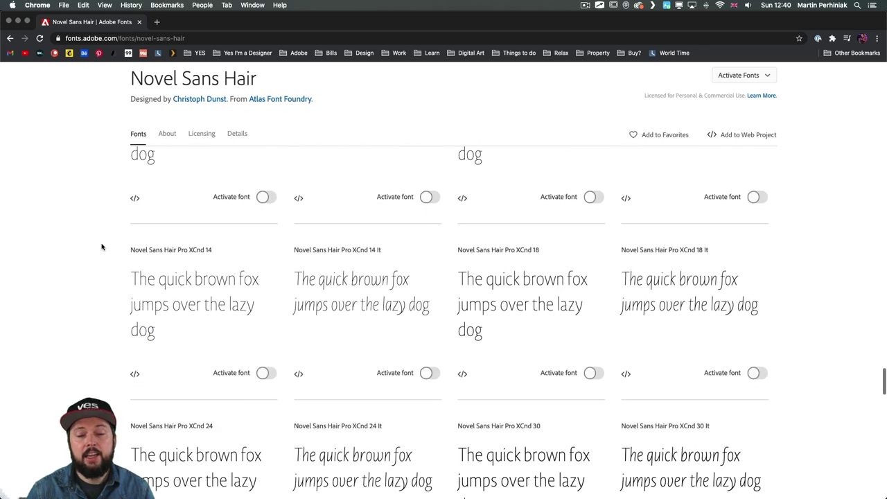
scroll(102, 246, "down", 8)
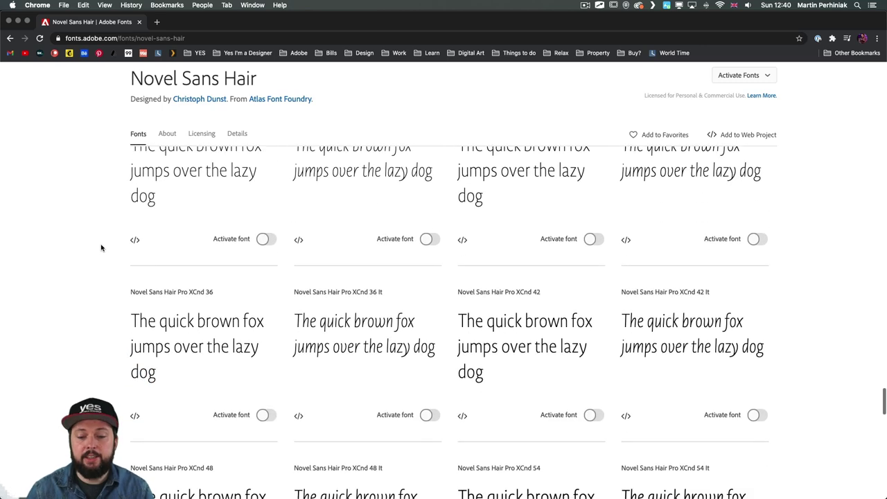
scroll(101, 248, "down", 2)
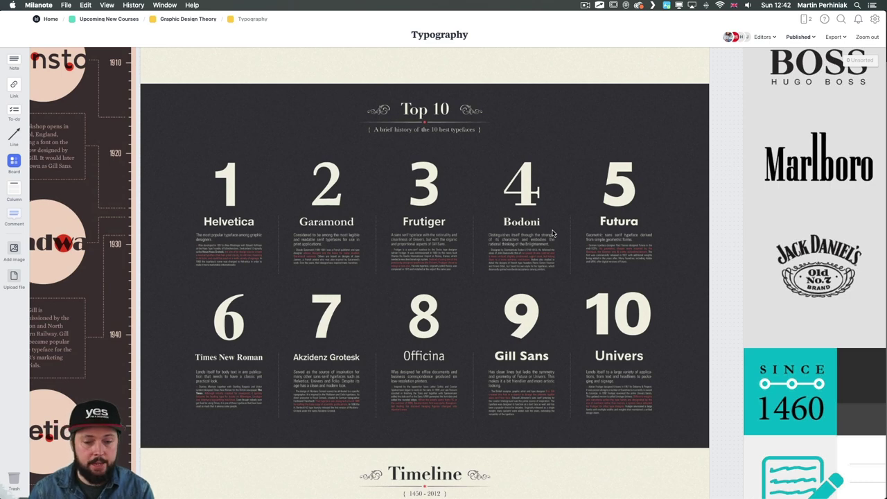
Step: Scroll the Typography board up to the 100 Best Typefaces wheel above the Top 10 card
scroll(553, 234, "left", 2)
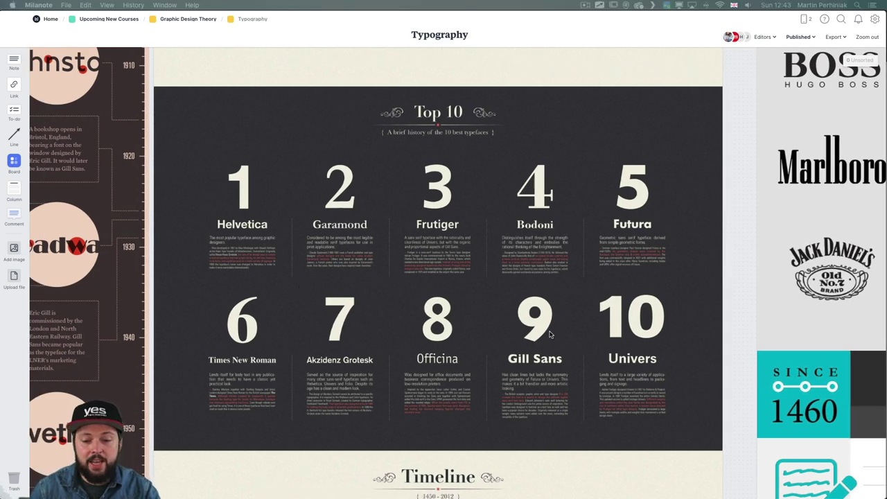
scroll(309, 283, "left", 10)
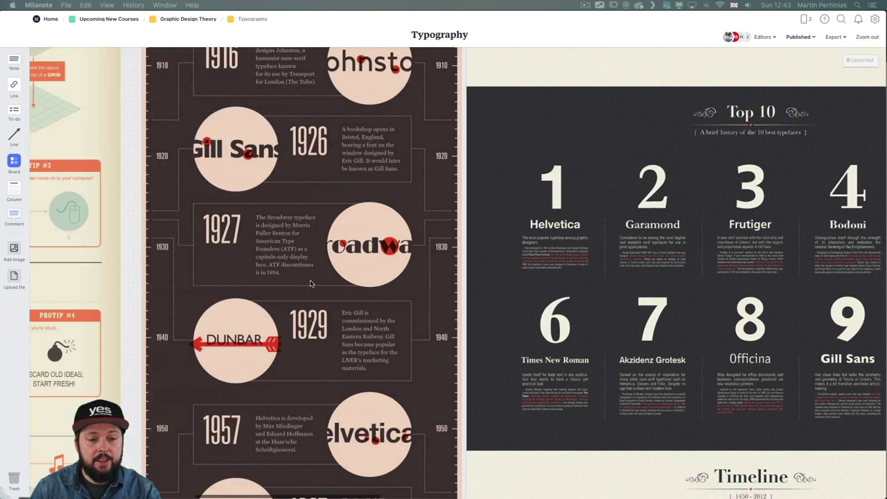
scroll(291, 221, "up", 3)
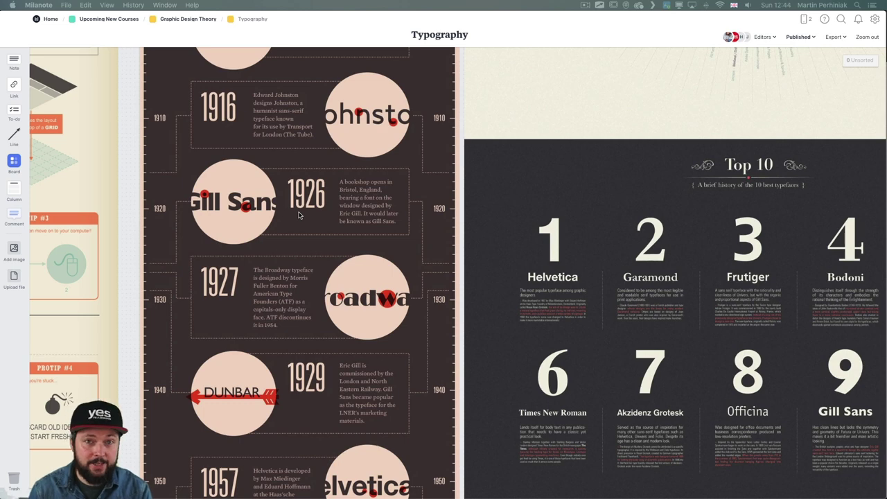
scroll(526, 187, "right", 5)
scroll(526, 187, "down", 1)
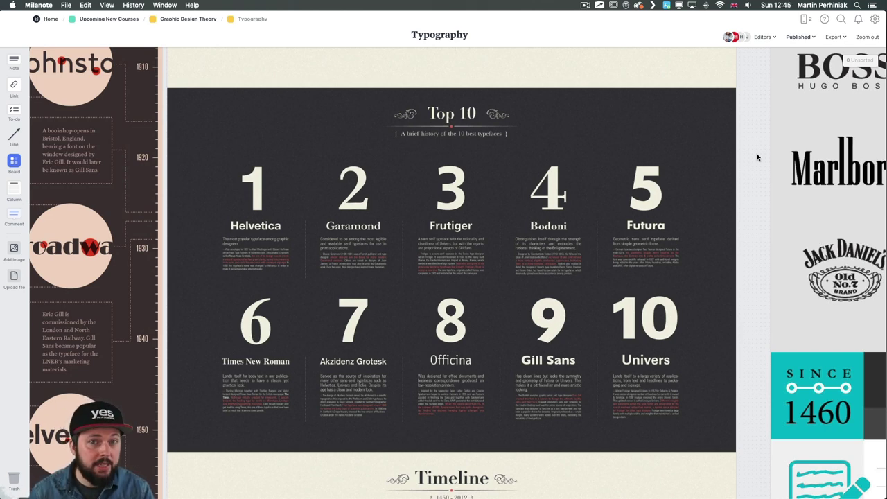
scroll(758, 157, "up", 1)
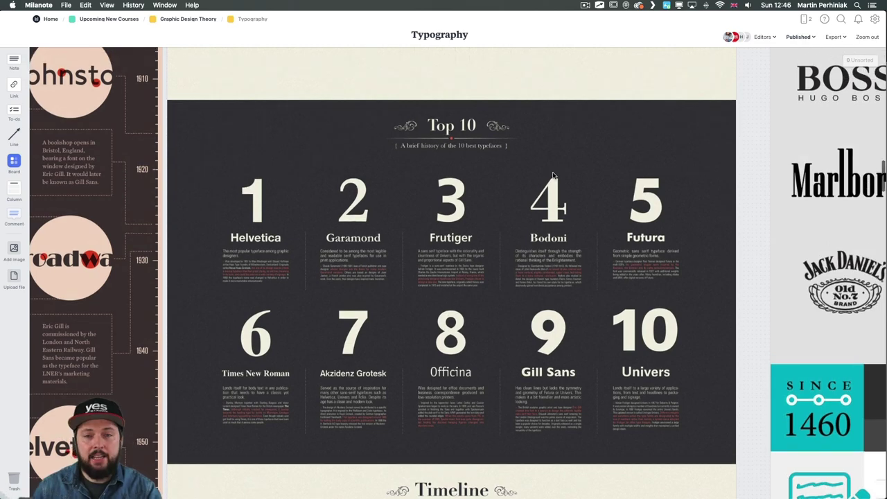
Step: Scroll the board to locate the Font Pairing column with the Rockwell/Archer example
scroll(553, 175, "up", 10)
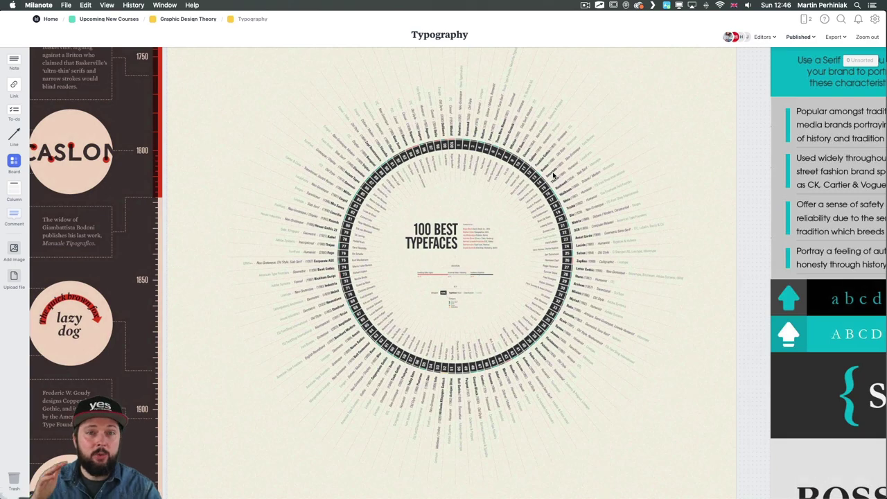
scroll(553, 175, "down", 10)
scroll(553, 176, "down", 3)
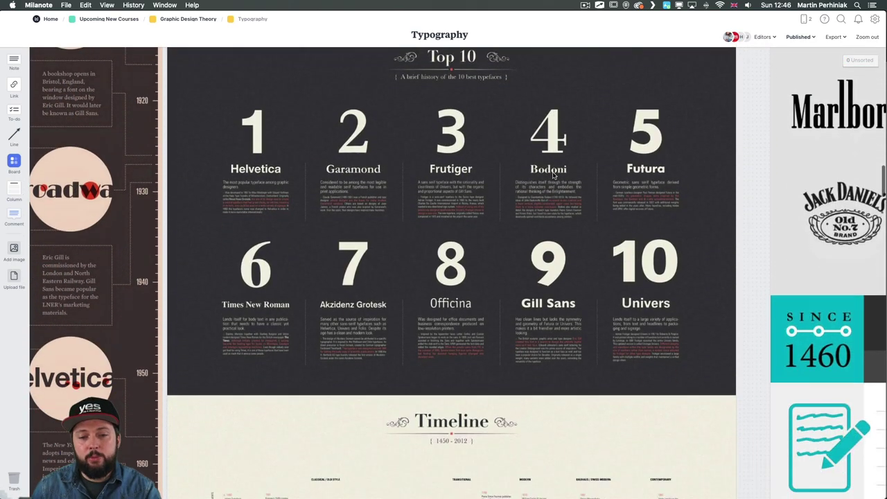
scroll(552, 175, "up", 2)
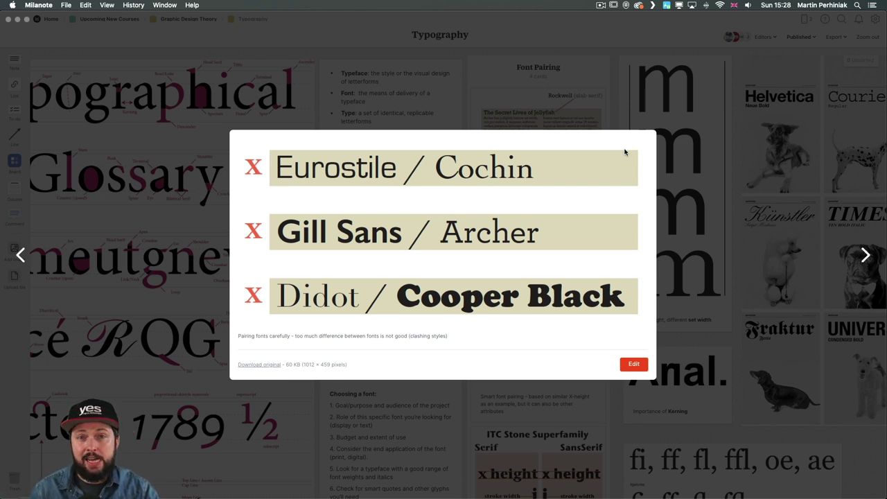
Step: Advance the lightbox to the next font-pairing image
key("Right")
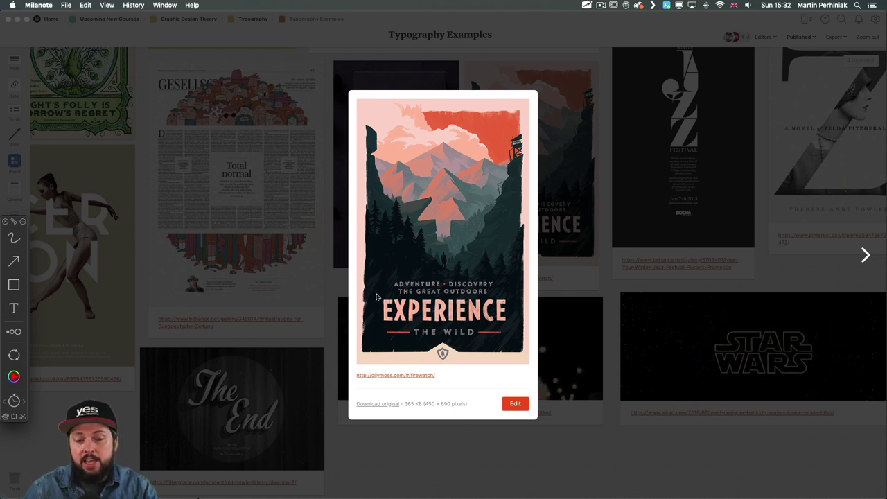
mouse_move(375, 293)
left_mouse_down()
mouse_move(402, 323)
mouse_move(518, 331)
mouse_move(511, 326)
left_mouse_up()
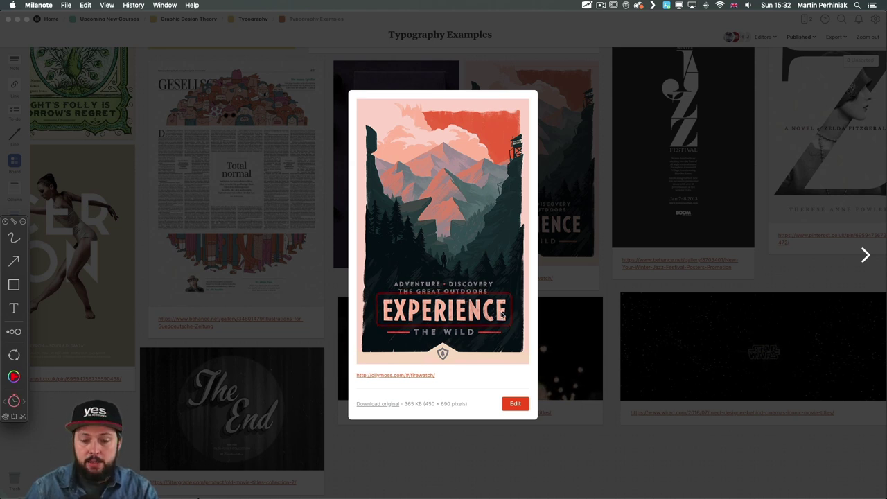
left_click_drag(387, 279, 496, 297)
left_click_drag(411, 326, 478, 339)
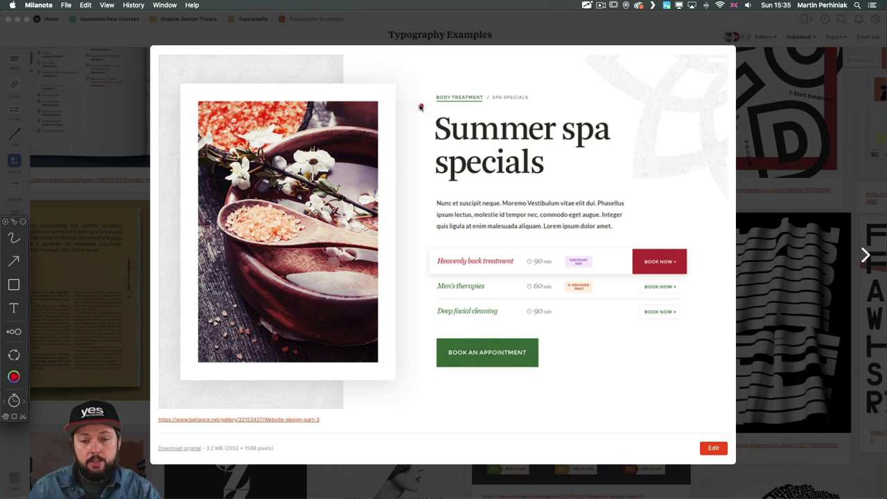
Step: Outline the spa page's heading, treatment rows, body text, breadcrumb, BOOK NOW buttons and appointment call to action
mouse_move(420, 107)
left_mouse_down()
mouse_move(544, 177)
mouse_move(639, 183)
mouse_move(619, 189)
left_mouse_up()
left_click_drag(429, 247, 557, 326)
left_click_drag(431, 198, 634, 238)
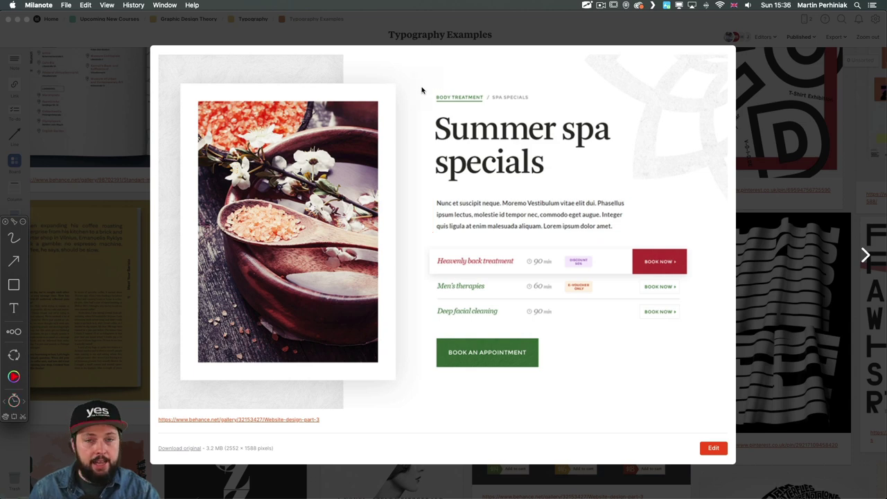
left_click_drag(429, 89, 532, 105)
left_click_drag(711, 227, 622, 328)
left_click_drag(562, 332, 415, 351)
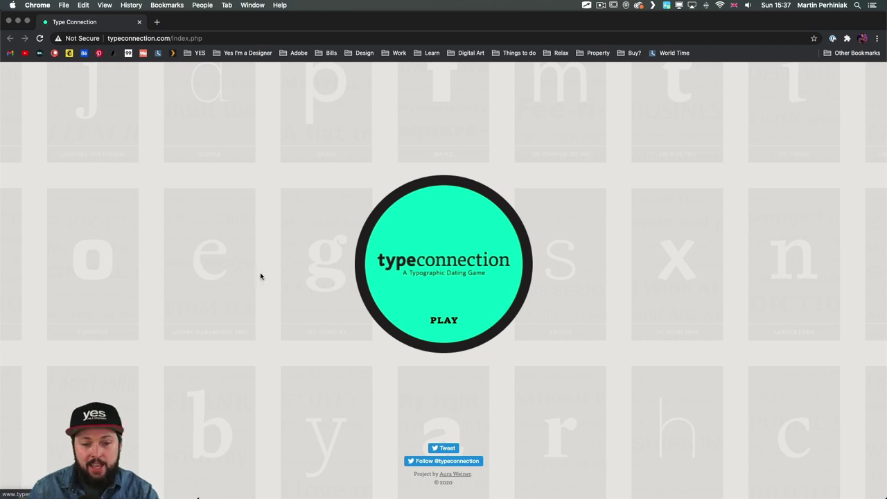
Step: Start the Type Connection game and bring up Adobe Garamond Pro's description
left_click(446, 317)
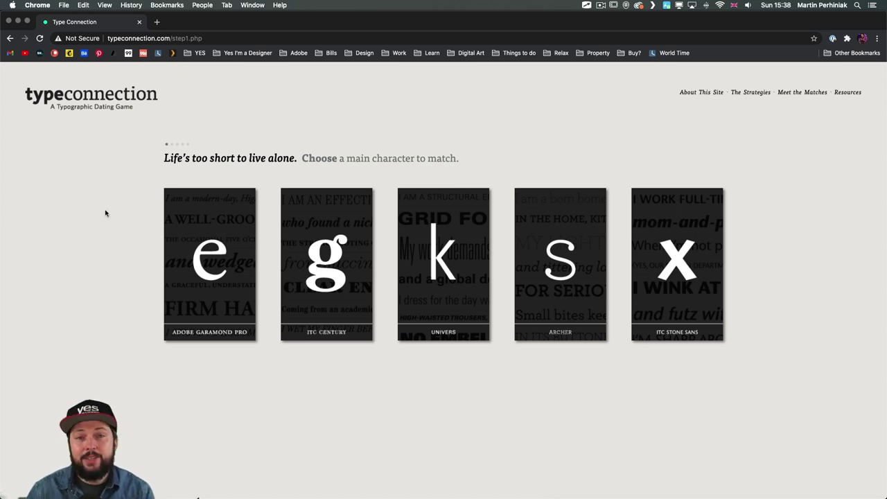
mouse_move(207, 273)
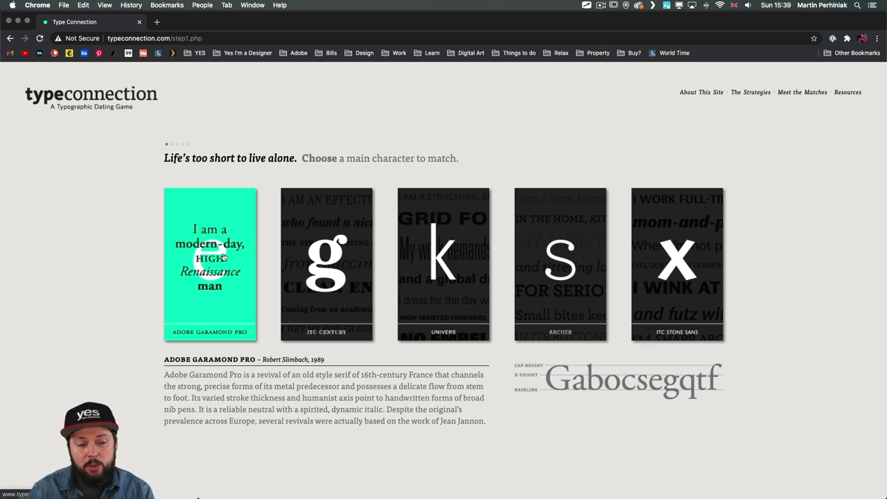
Step: Choose Adobe Garamond Pro as the main character and review the four matching strategies
left_click(214, 302)
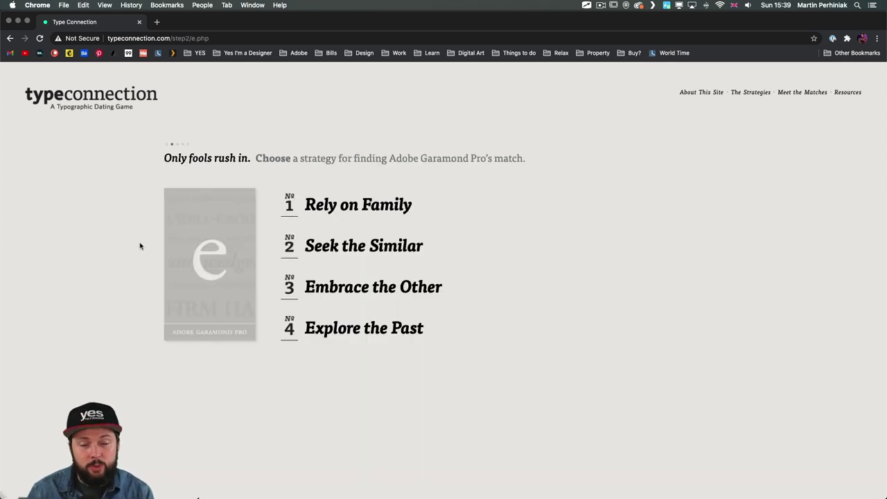
mouse_move(340, 199)
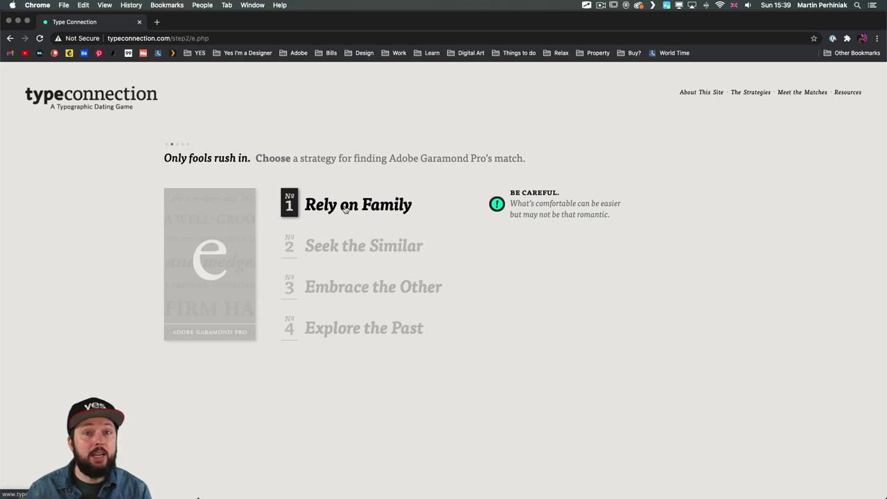
mouse_move(320, 253)
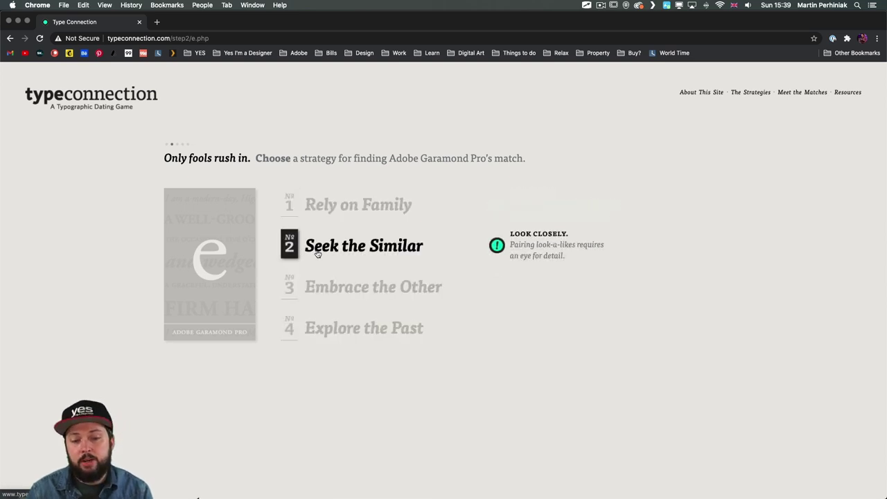
mouse_move(323, 285)
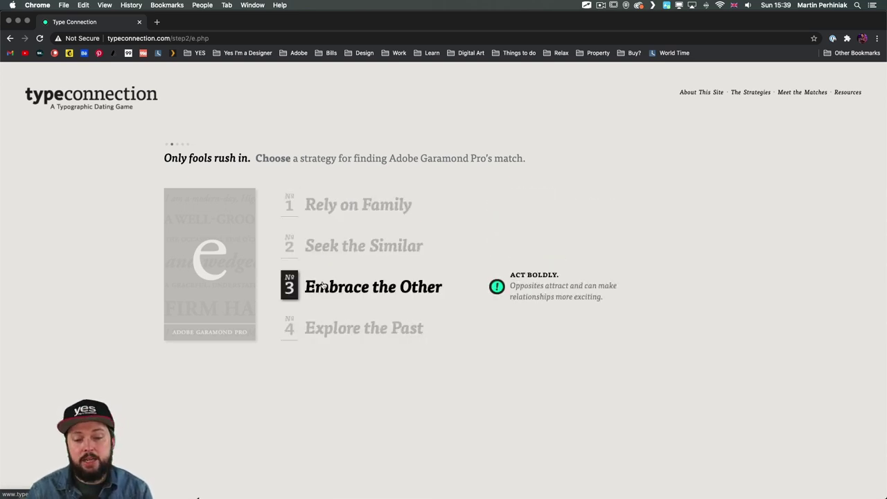
mouse_move(332, 323)
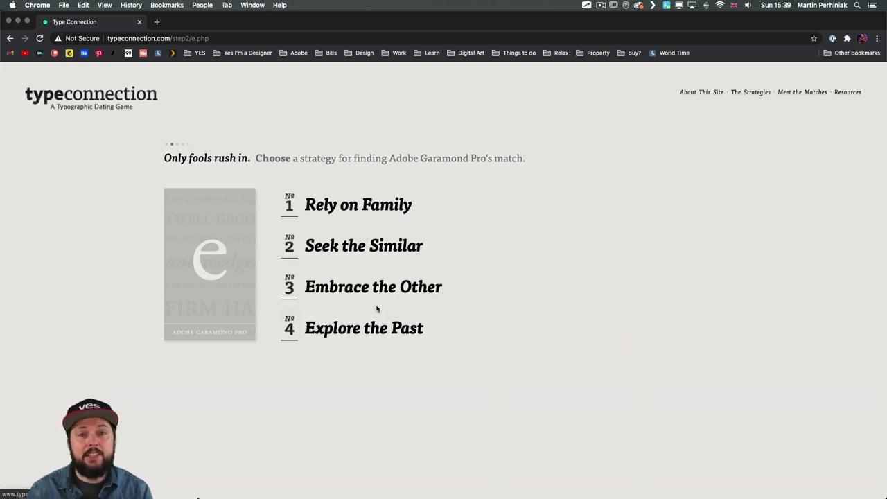
mouse_move(378, 291)
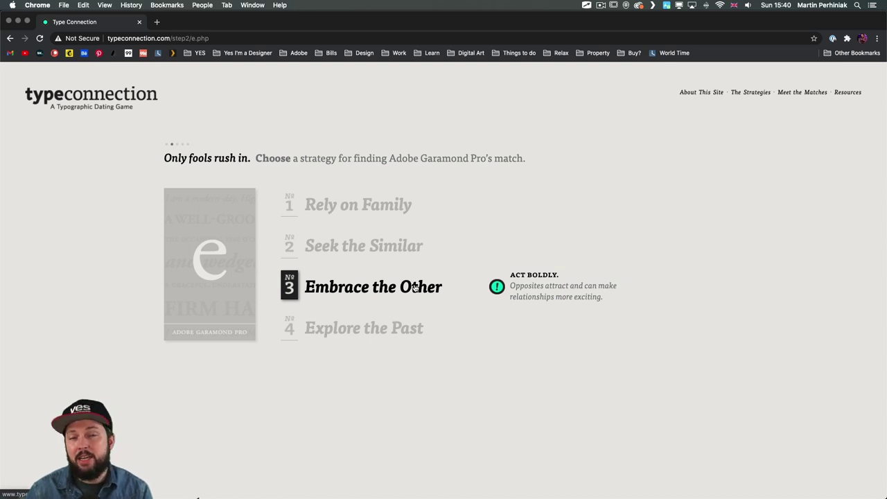
Step: Pick 'Embrace the Other' and read the bios of candidates Utopia, Apollo and Maple
left_click(357, 291)
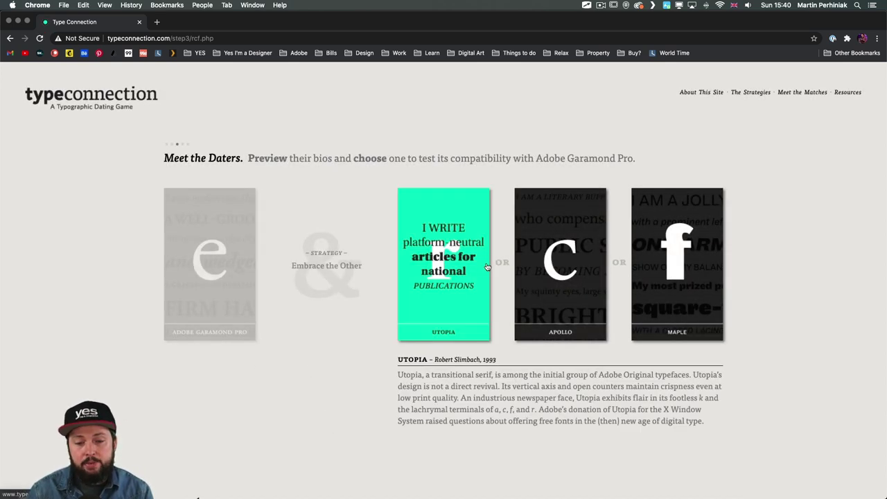
mouse_move(562, 287)
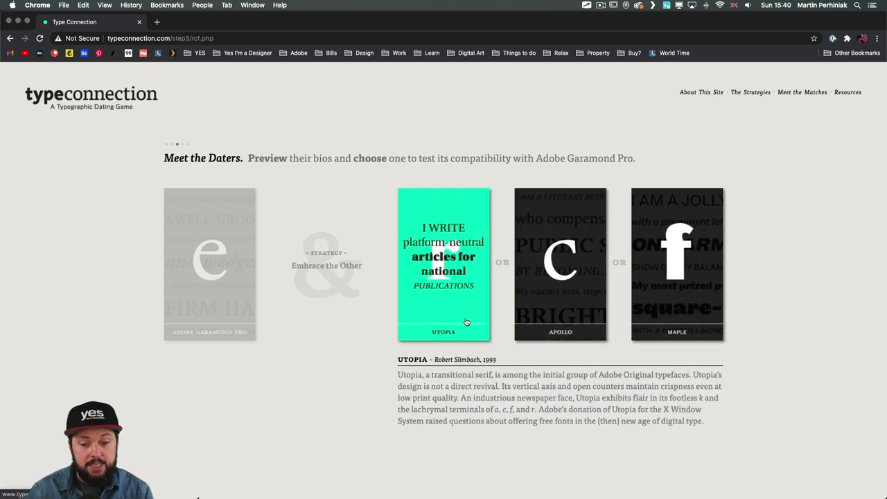
mouse_move(569, 313)
mouse_move(666, 316)
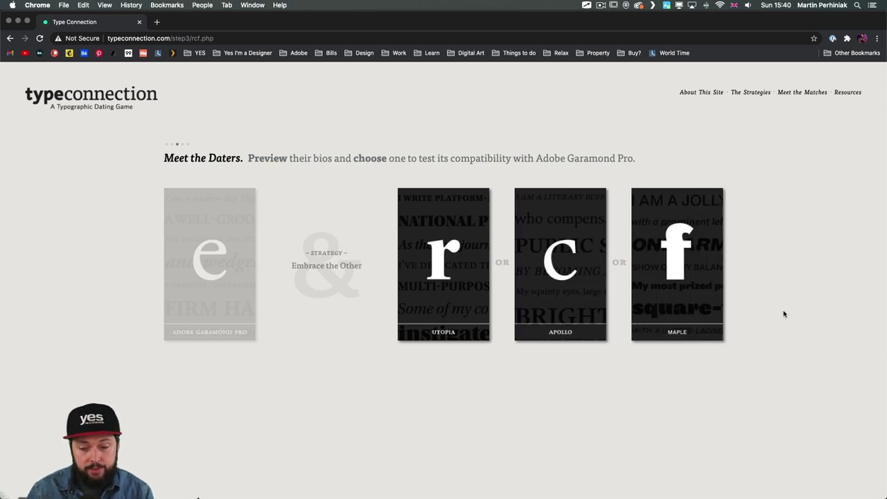
mouse_move(704, 299)
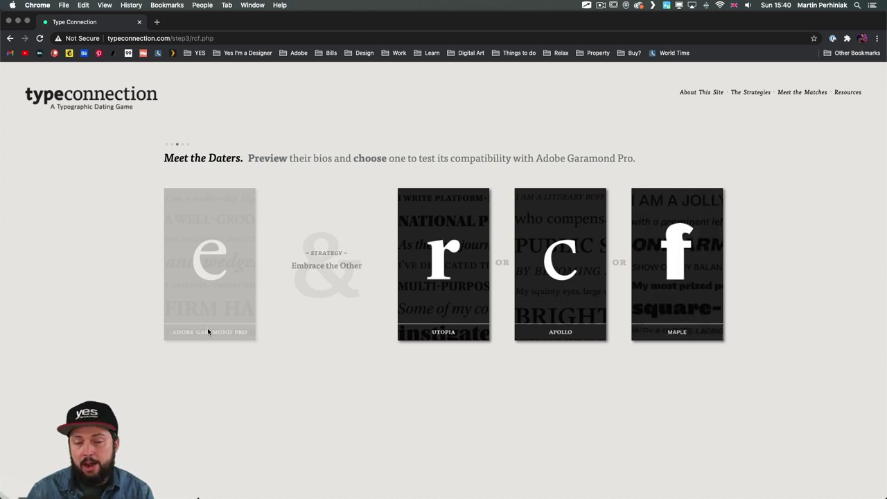
mouse_move(677, 293)
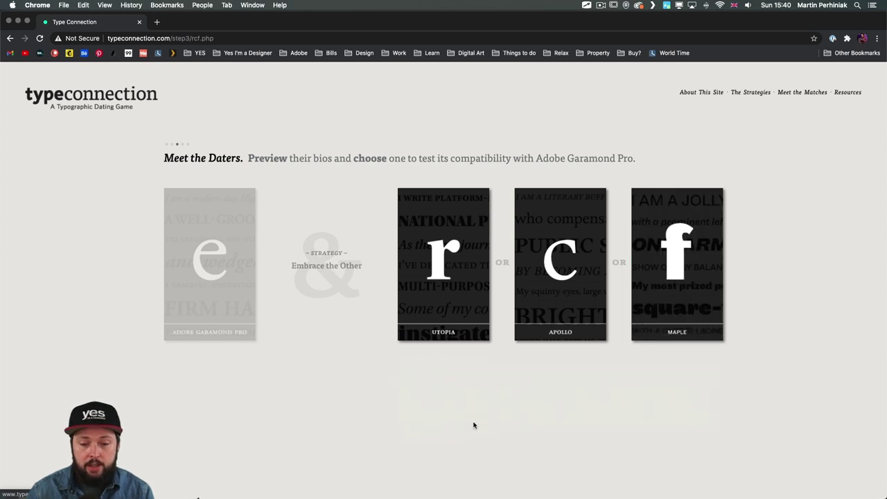
mouse_move(449, 296)
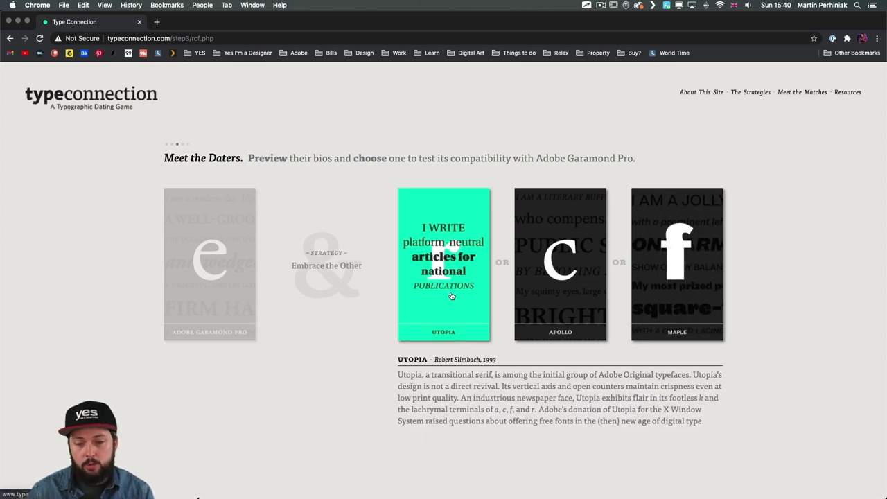
left_click(451, 296)
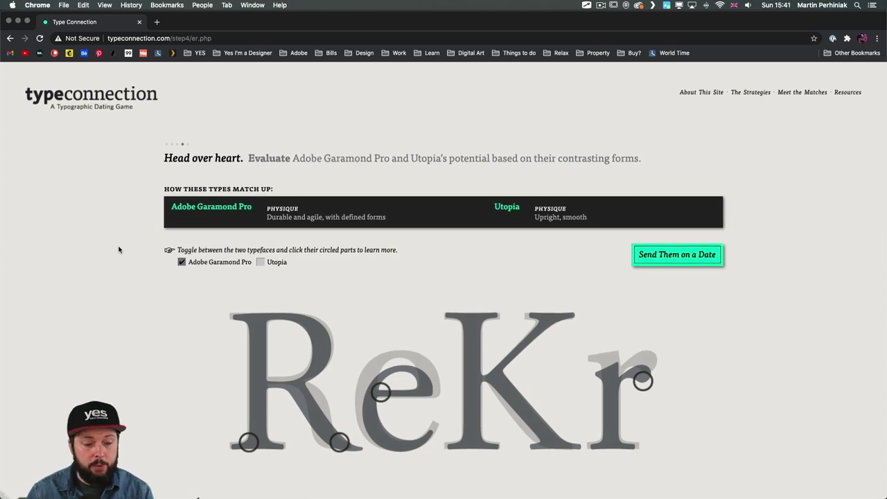
scroll(119, 249, "down", 3)
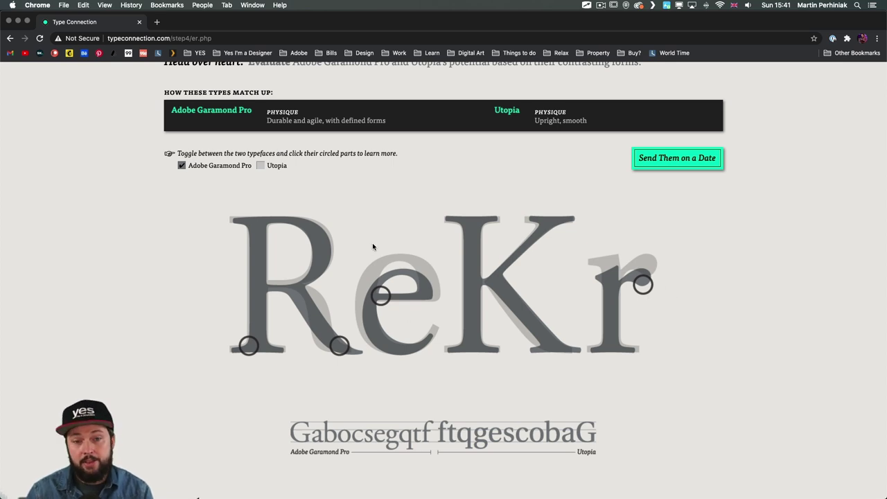
left_click(381, 303)
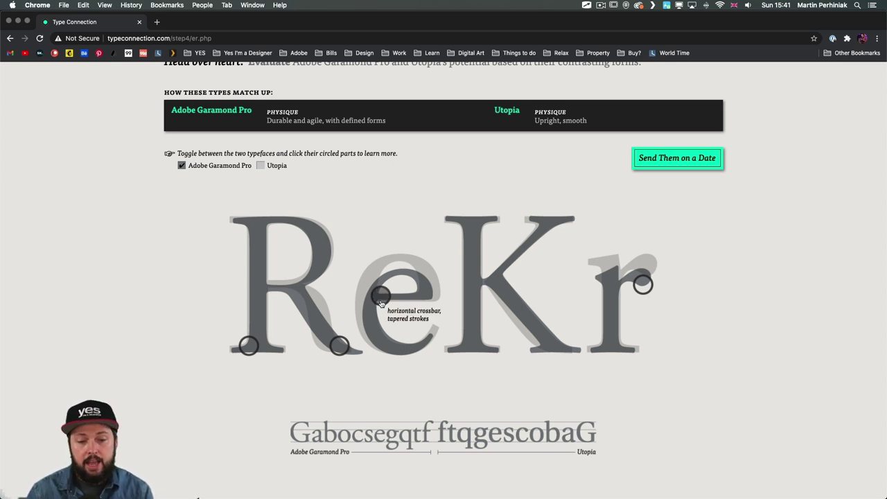
left_click(643, 285)
left_click(341, 346)
left_click(251, 346)
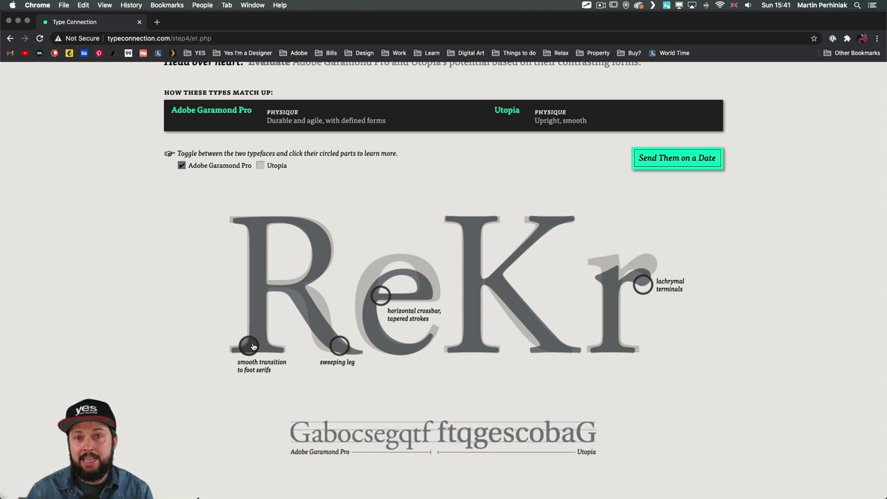
scroll(196, 200, "up", 1)
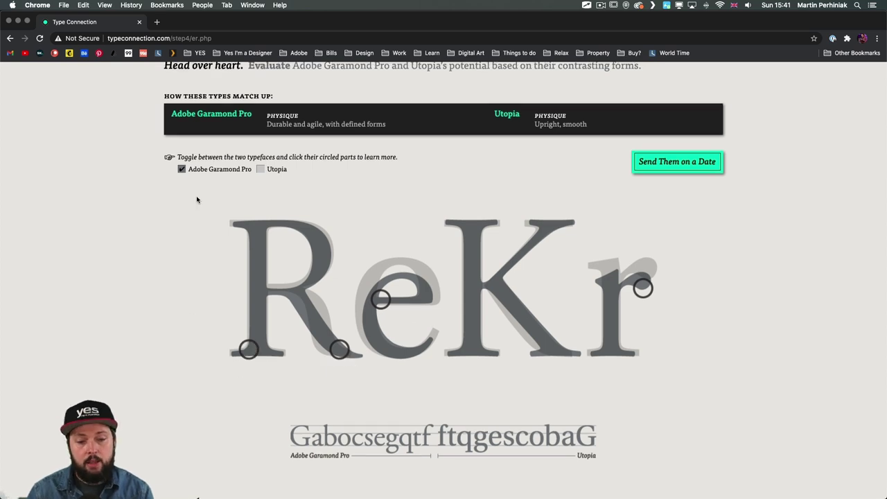
left_click(260, 170)
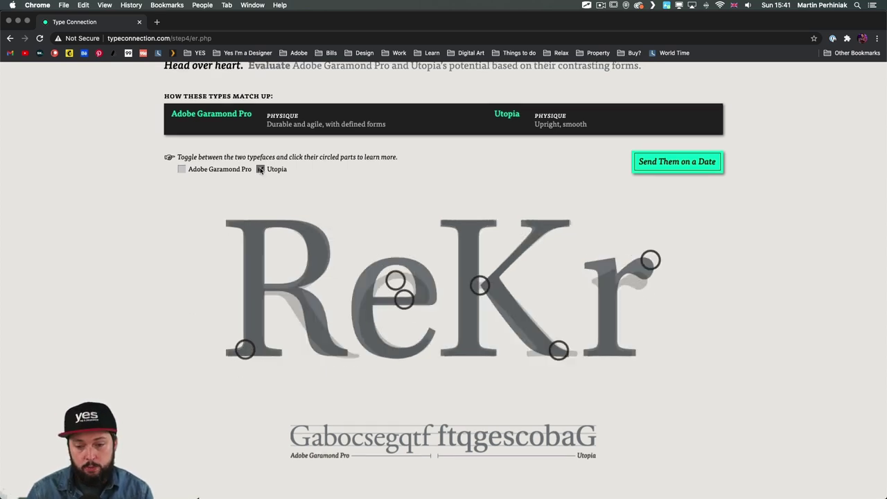
left_click(181, 170)
left_click(261, 170)
left_click(181, 169)
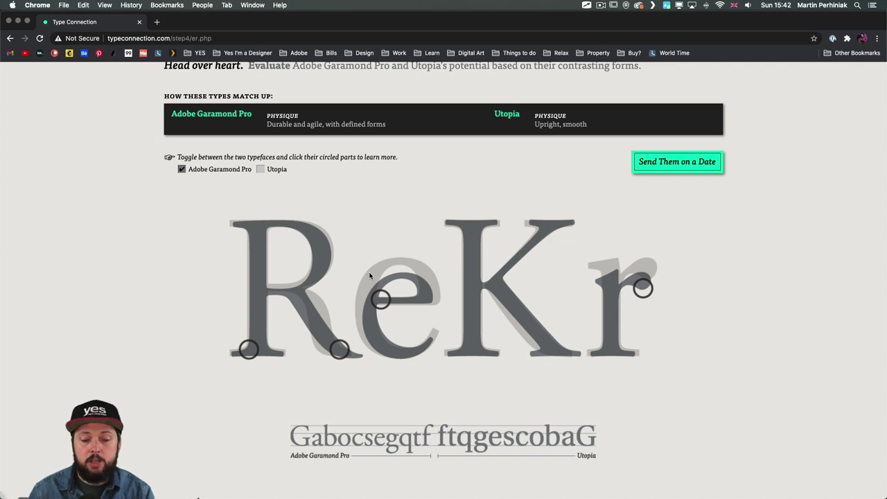
scroll(368, 276, "down", 4)
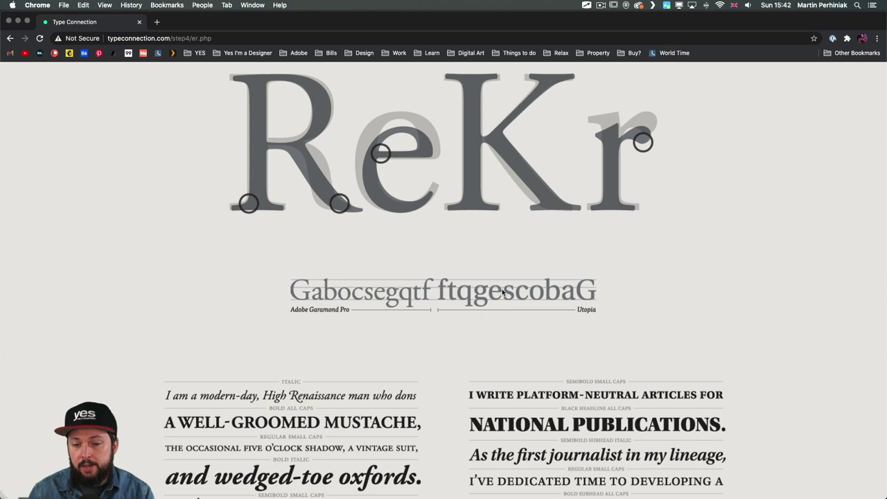
scroll(504, 293, "down", 1)
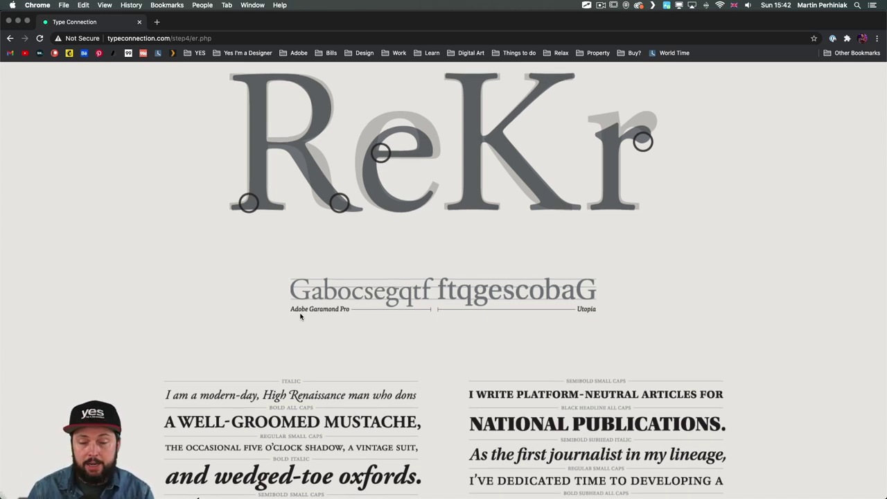
scroll(152, 246, "up", 1)
scroll(151, 245, "down", 5)
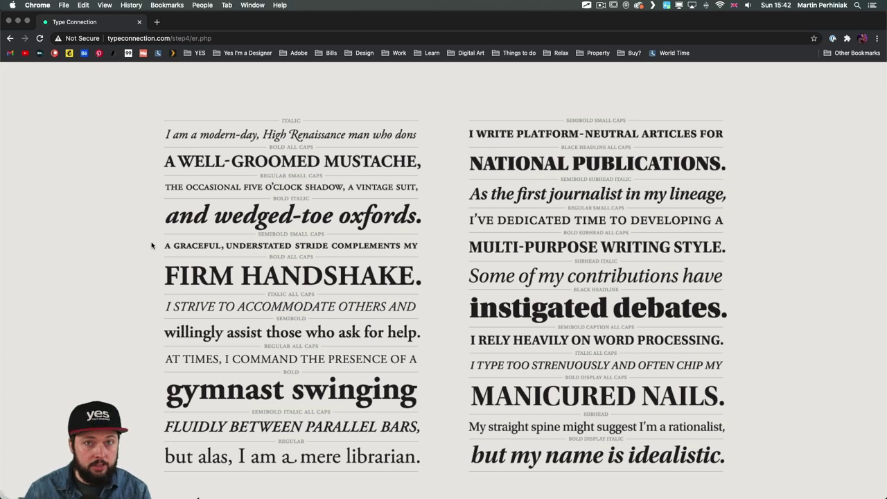
scroll(152, 245, "up", 10)
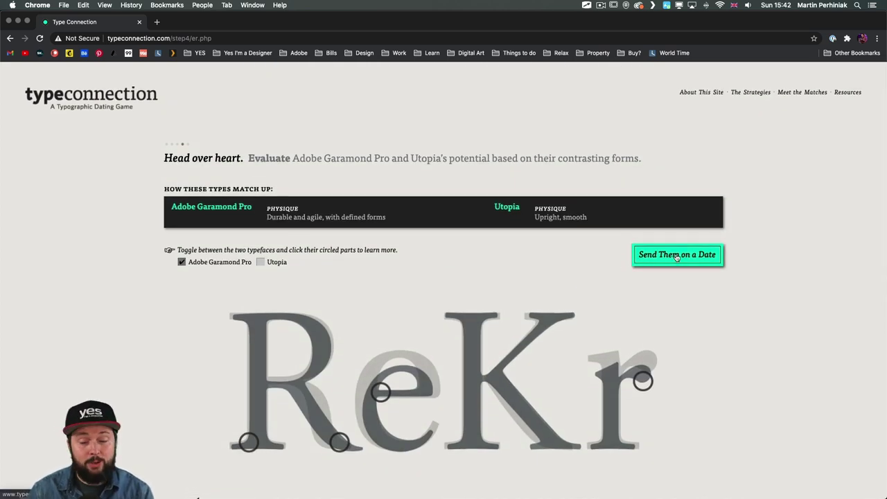
Step: Test the Garamond–Utopia date, dismiss the failed match, and choose Maple instead
left_click(677, 255)
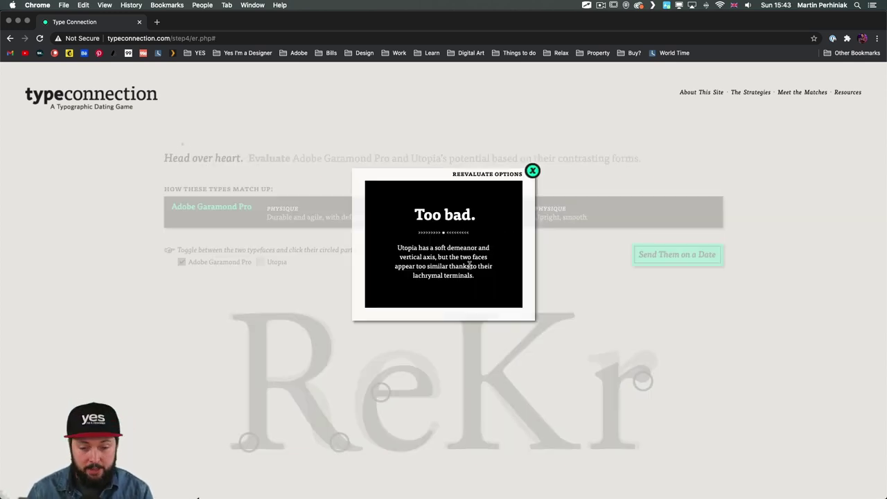
left_click(533, 172)
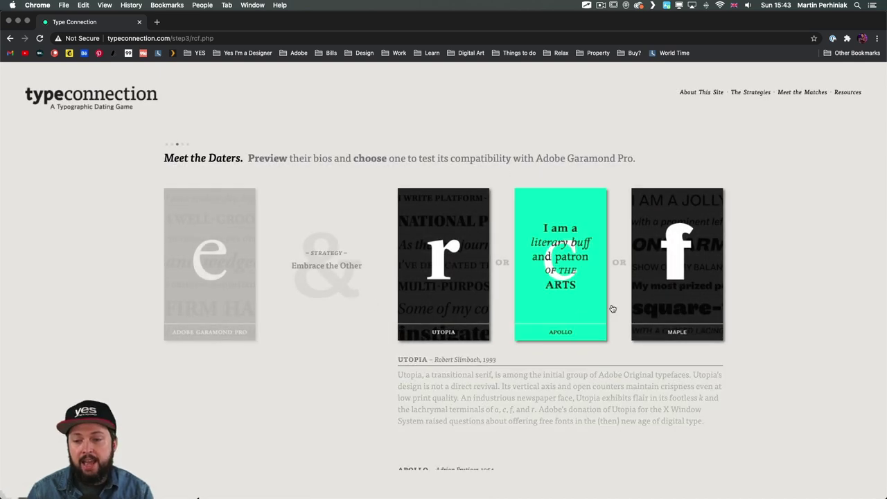
mouse_move(676, 284)
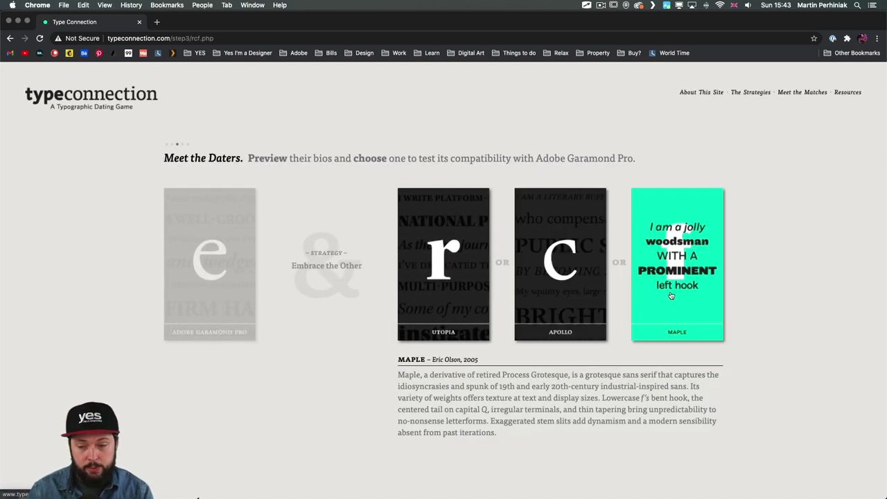
left_click(671, 296)
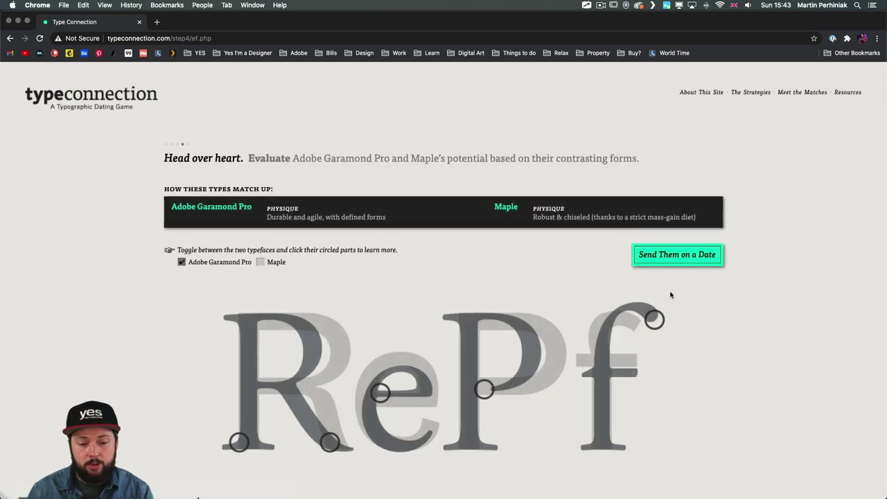
scroll(437, 273, "down", 1)
scroll(410, 292, "up", 1)
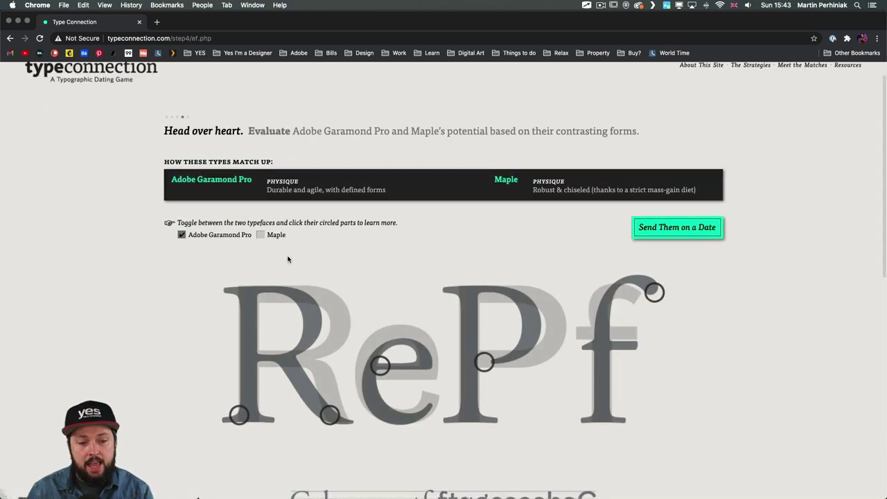
Step: Compare letterforms by toggling between Adobe Garamond Pro and Maple, ending on Maple
left_click(261, 235)
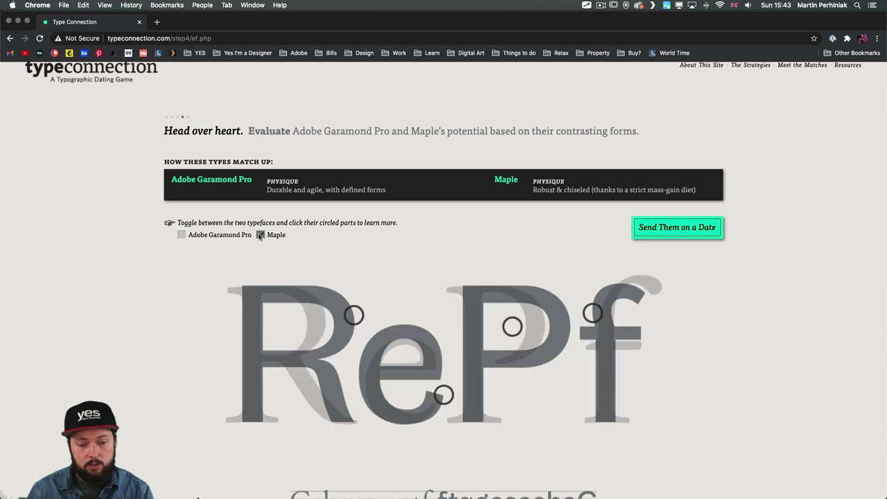
left_click(182, 236)
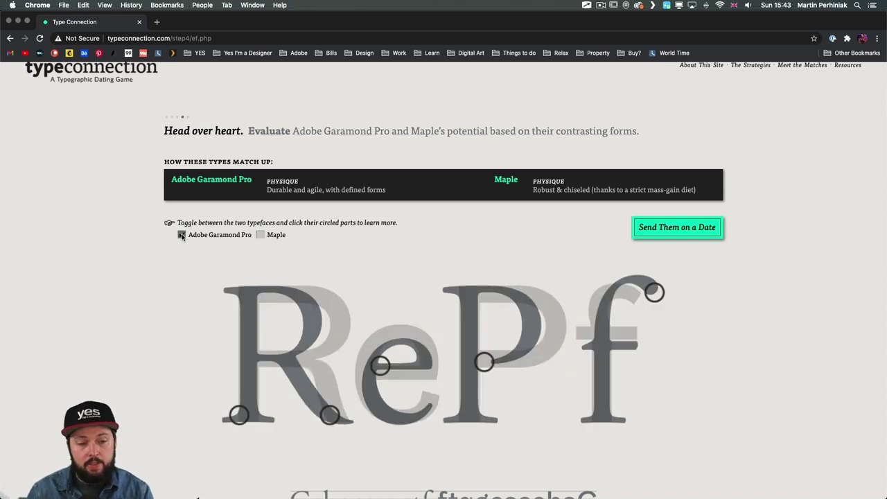
left_click(261, 235)
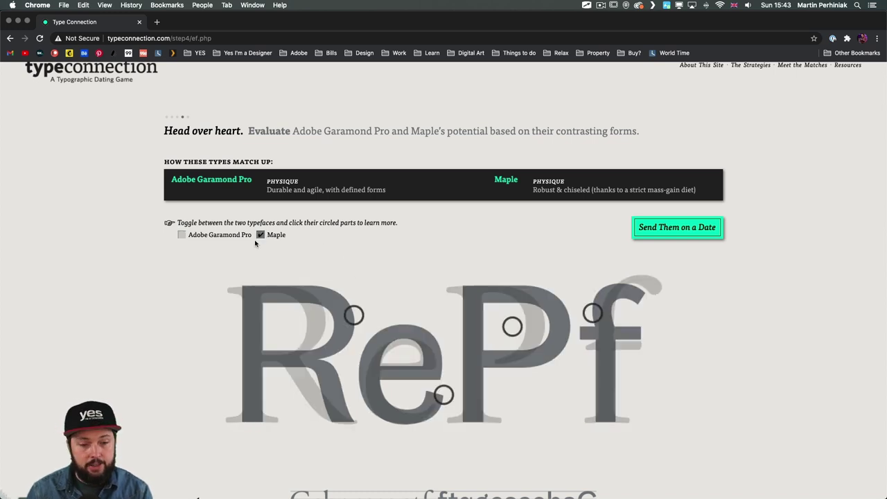
scroll(586, 230, "down", 2)
scroll(586, 230, "down", 1)
scroll(721, 224, "up", 3)
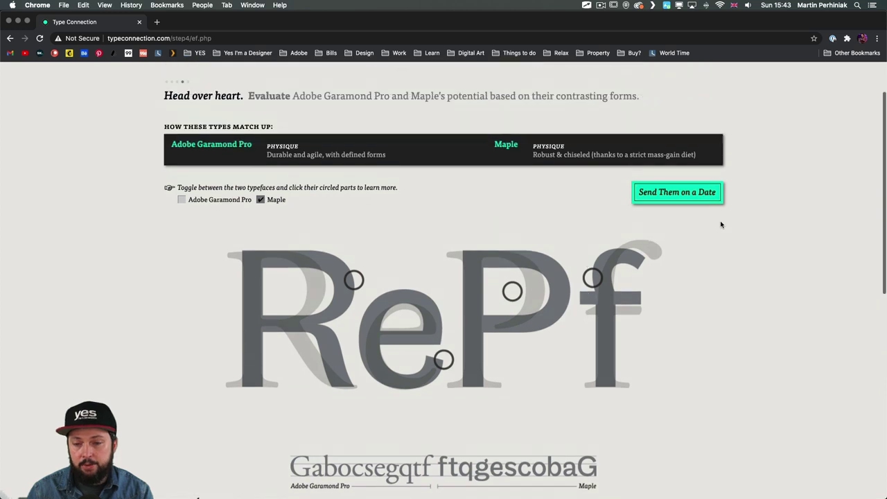
Step: Send Adobe Garamond Pro and Maple on a date and read the Congratulations page with its sample 'Contents' page
left_click(690, 192)
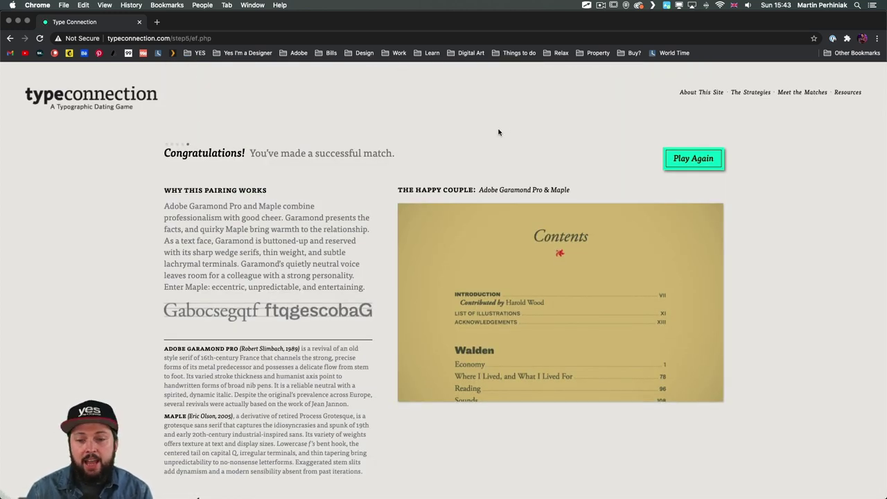
mouse_move(686, 310)
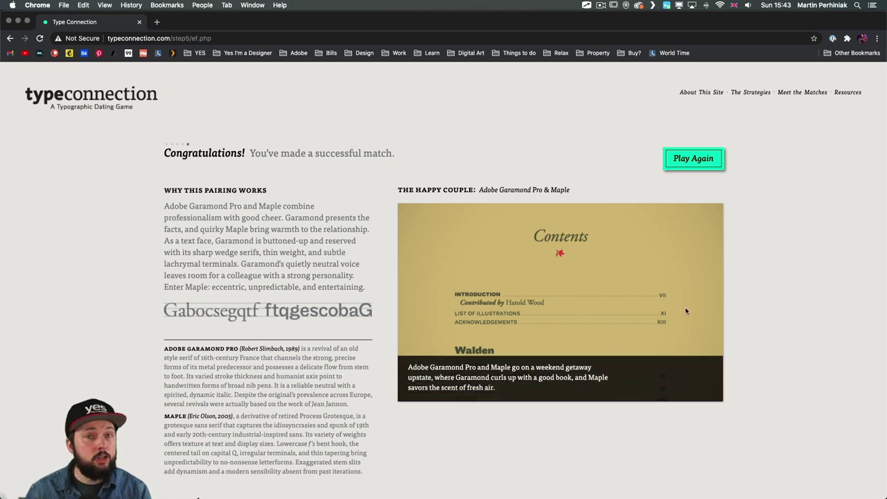
scroll(810, 287, "down", 1)
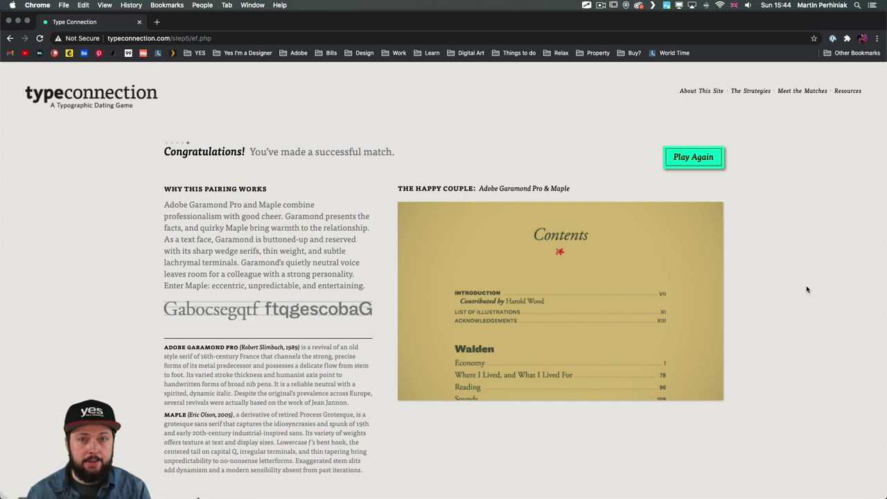
scroll(783, 208, "up", 1)
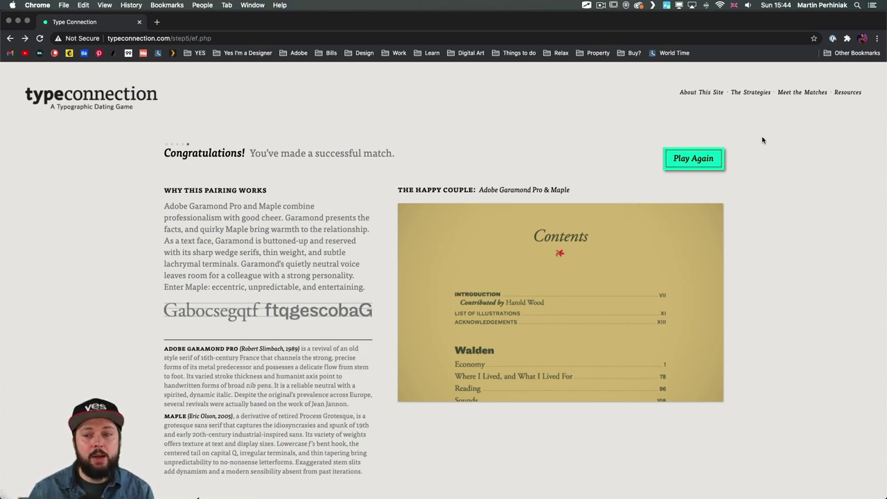
Step: Go to The Strategies page describing the four typeface-pairing methods
left_click(758, 94)
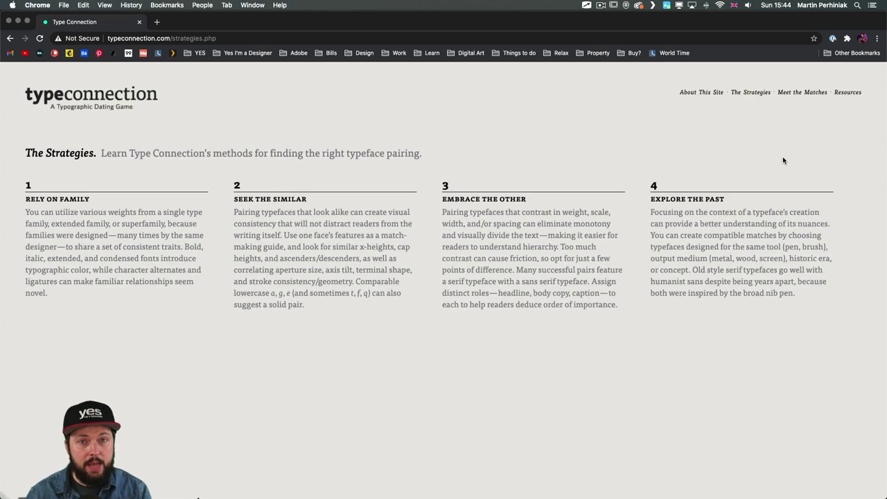